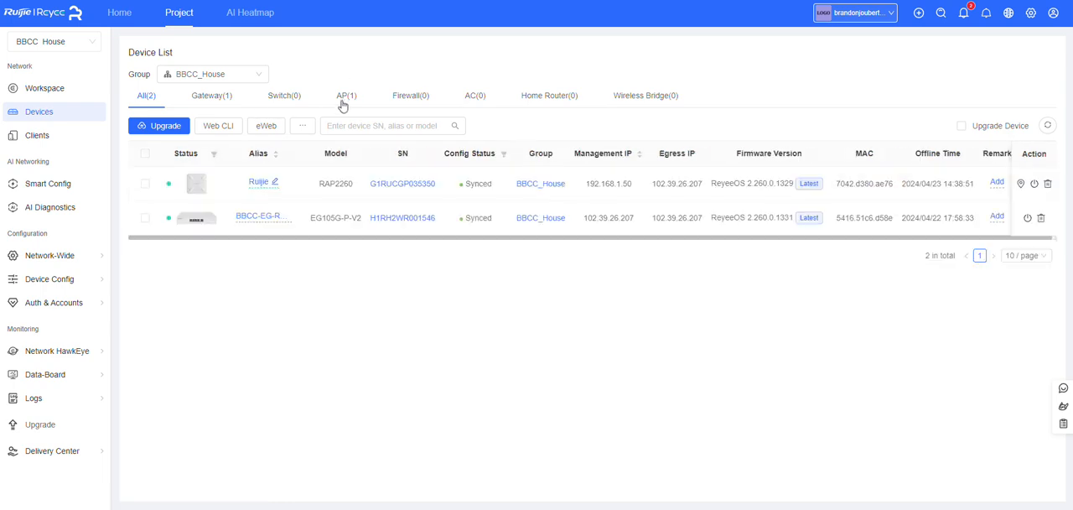
# Review the gateway and AP device lists, and open the device information of the RAP2260 access point
pyautogui.click(343, 97)
pyautogui.click(210, 97)
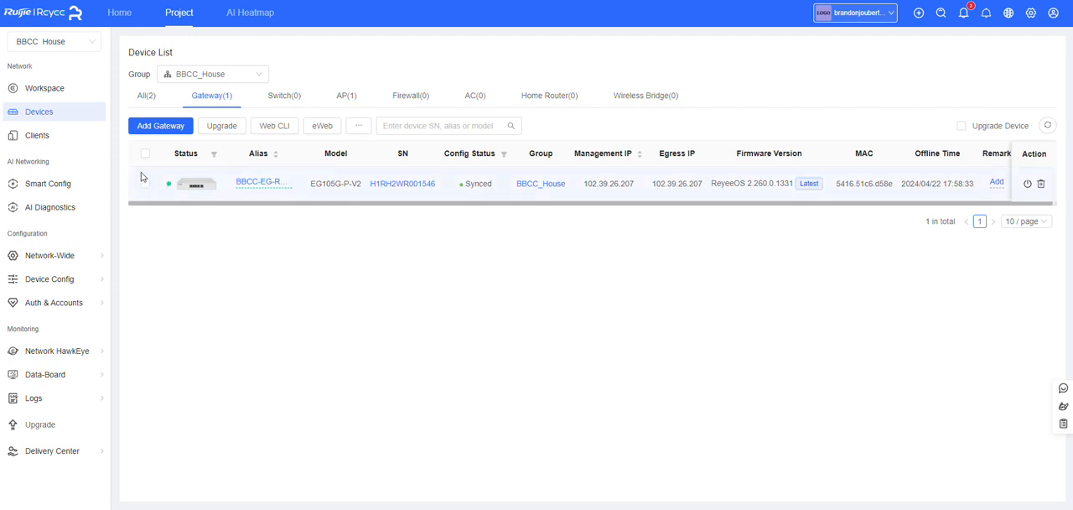
pyautogui.click(346, 96)
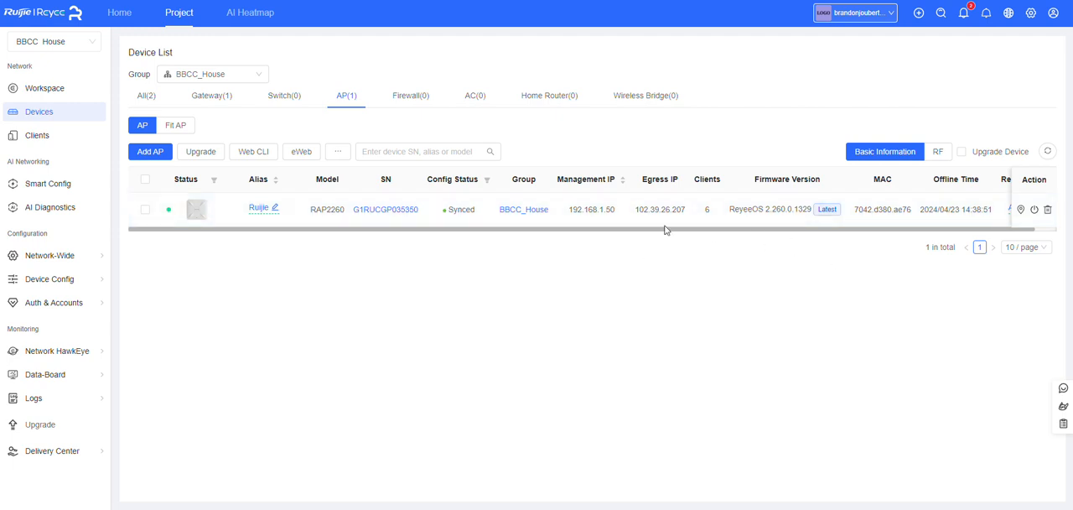
pyautogui.moveTo(718, 233); pyautogui.dragTo(778, 234)
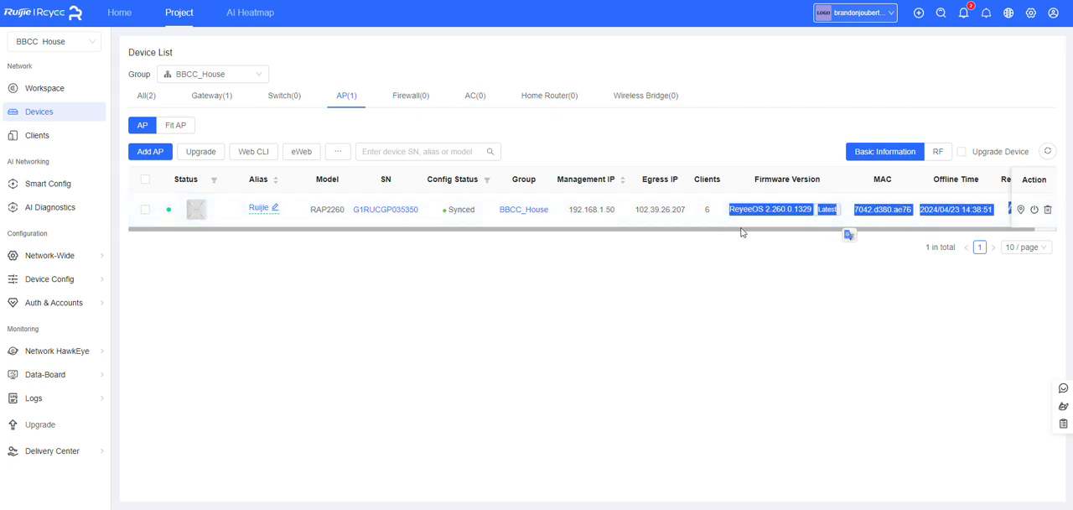
pyautogui.click(396, 209)
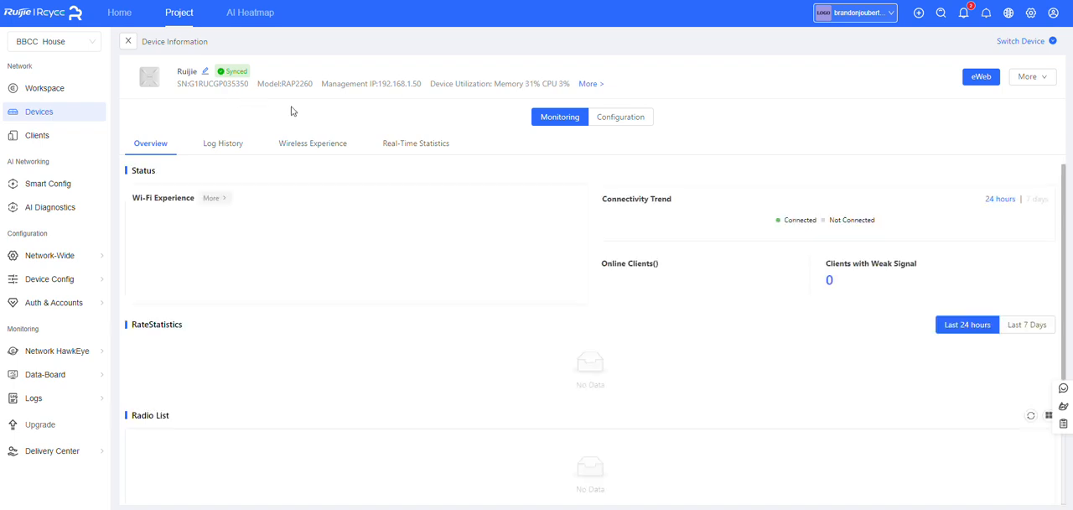
pyautogui.doubleClick(298, 84)
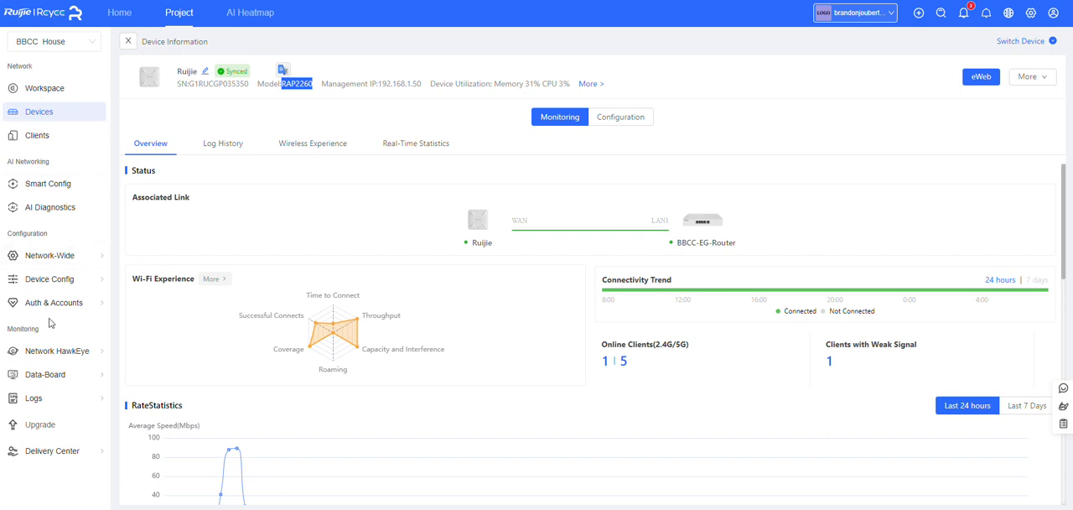
# Start a new captive portal policy under authentication and name it NewTest
pyautogui.moveTo(44, 308)
pyautogui.click(254, 339)
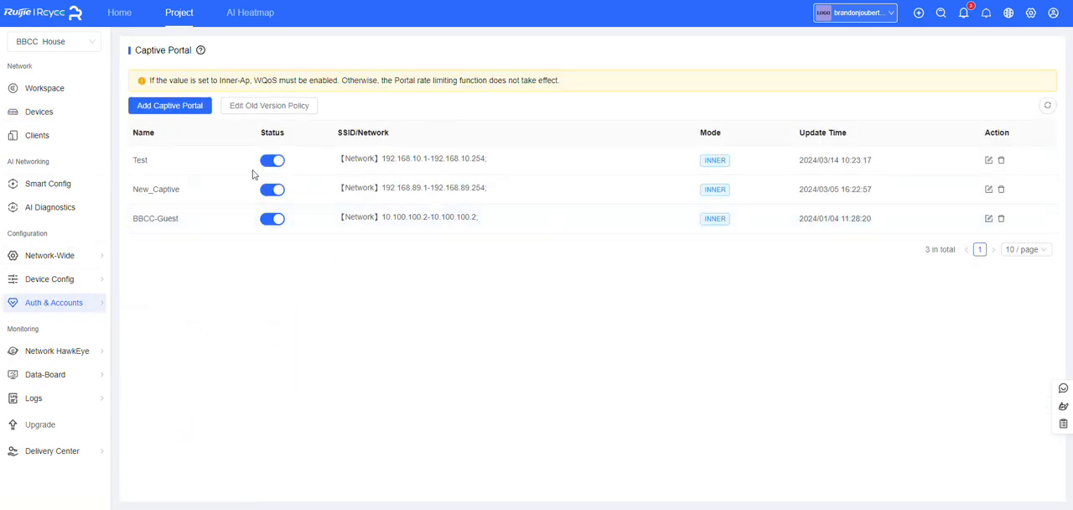
pyautogui.click(173, 107)
pyautogui.click(299, 107)
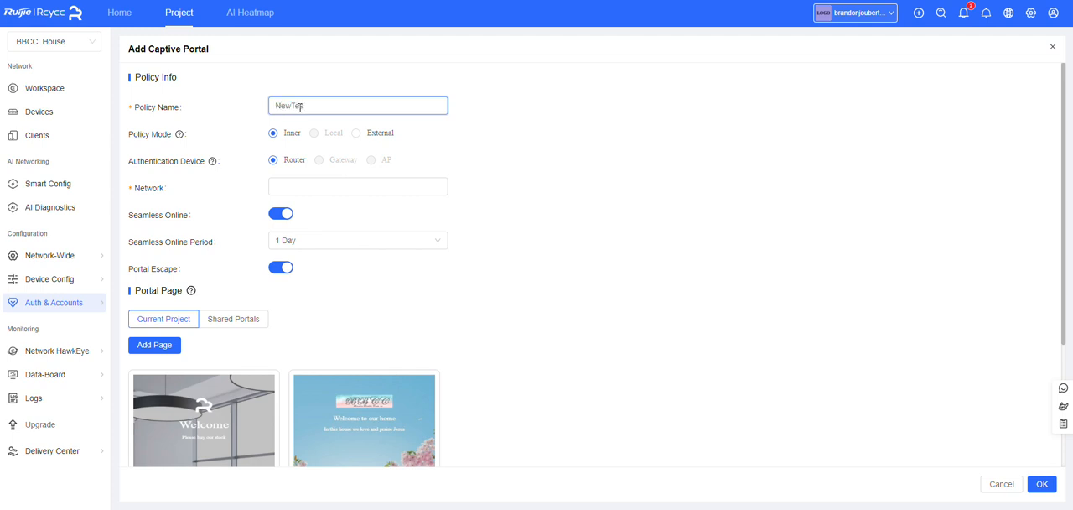
pyautogui.click(372, 136)
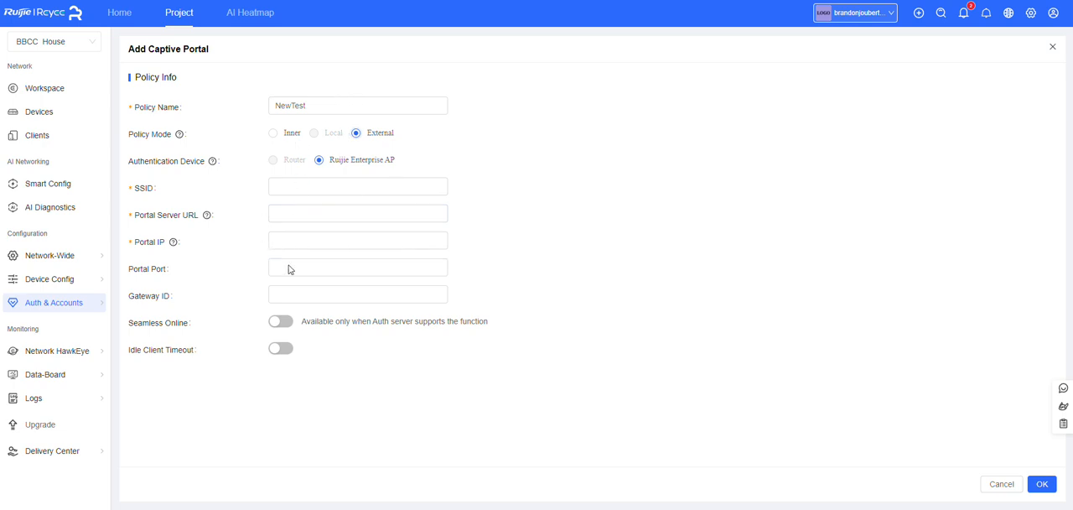
pyautogui.click(274, 134)
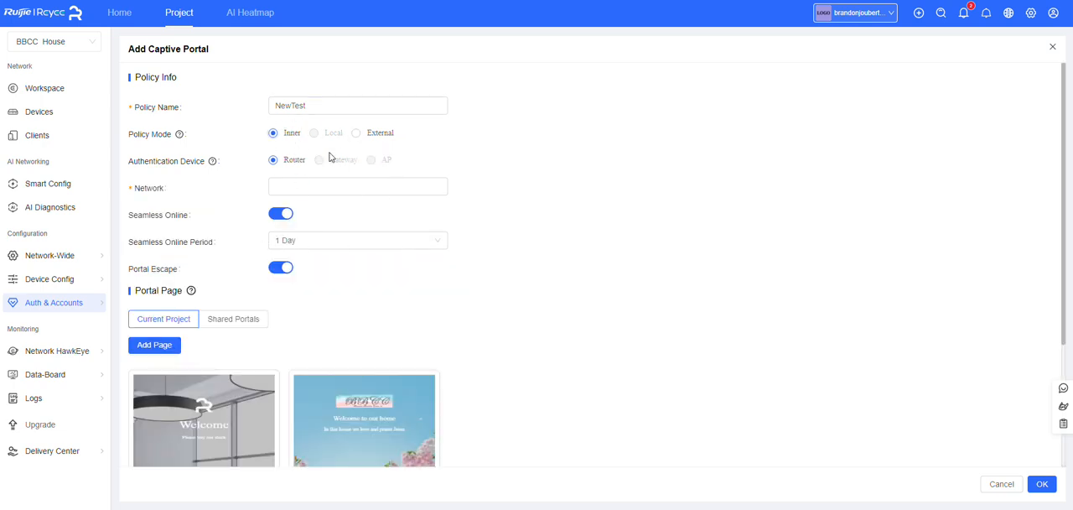
pyautogui.click(363, 134)
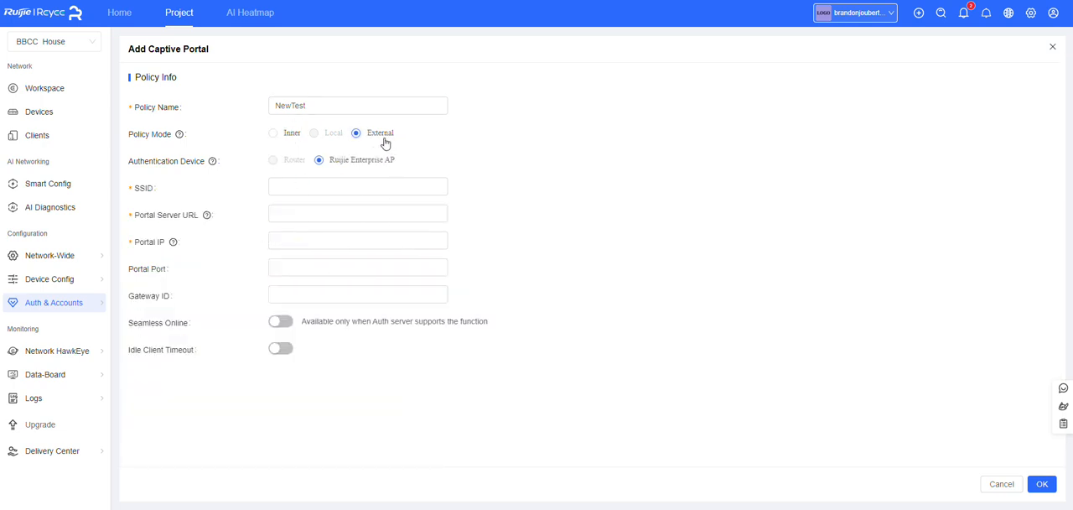
pyautogui.click(274, 134)
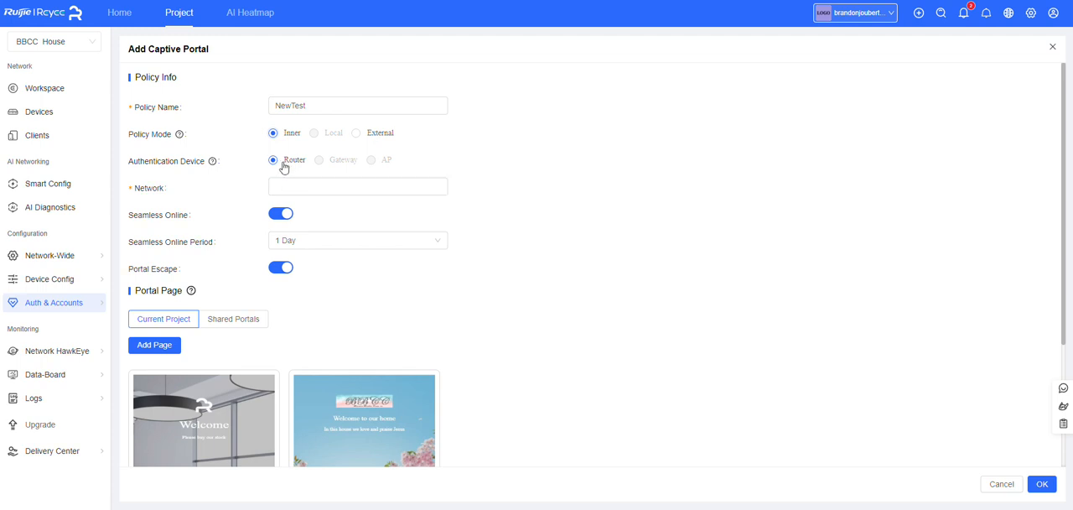
# Assign VLAN 777 (Mart-Test) as the network of the captive portal policy
pyautogui.click(338, 191)
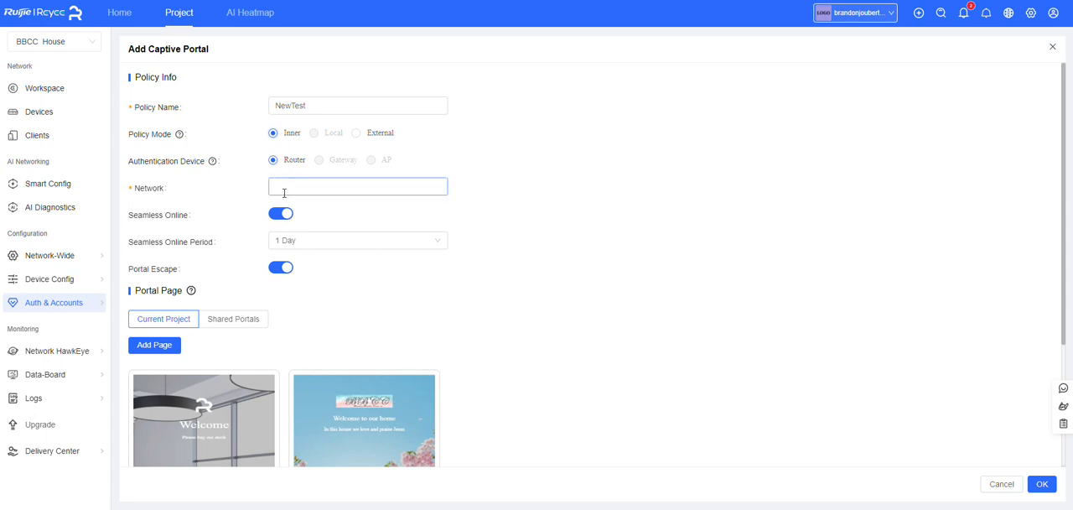
pyautogui.click(313, 191)
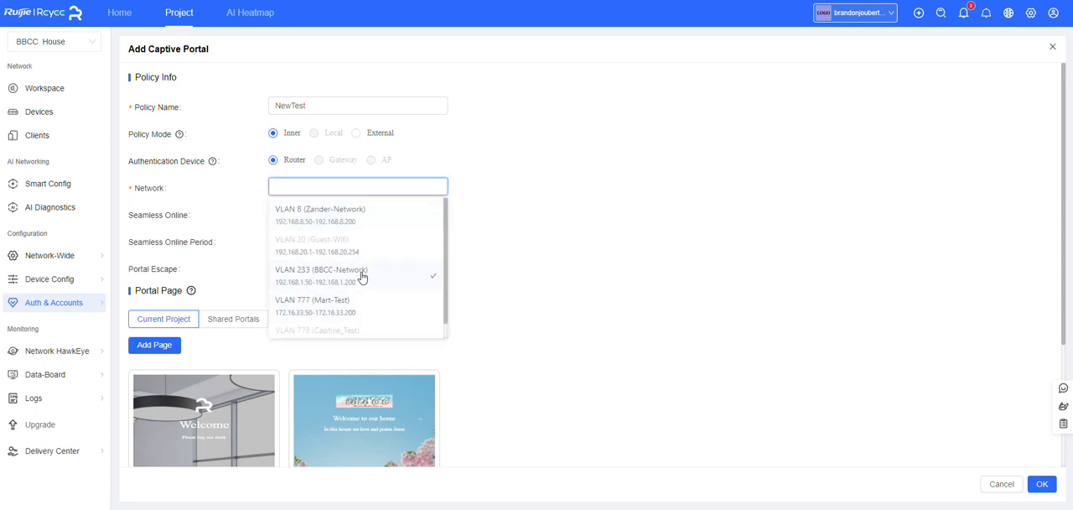
pyautogui.scroll(-1, 342, 281)
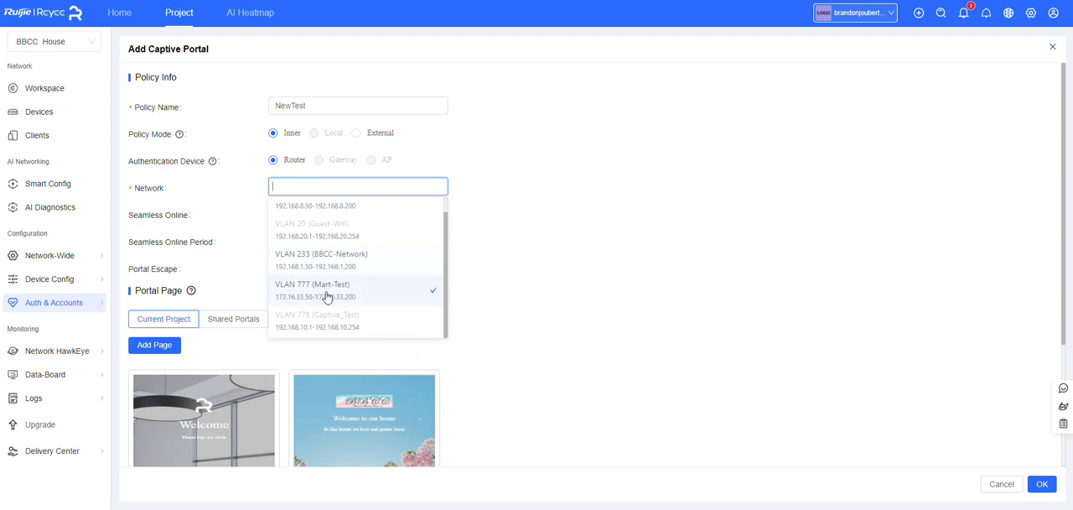
pyautogui.click(326, 295)
pyautogui.click(566, 209)
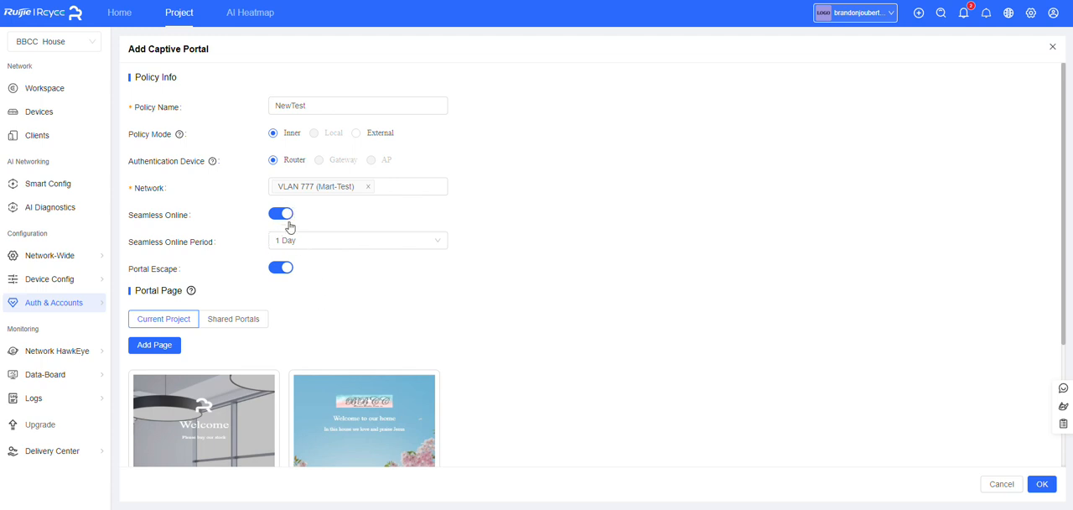
# Add a portal page named New and disable its One-click Login option
pyautogui.scroll(-1, 258, 241)
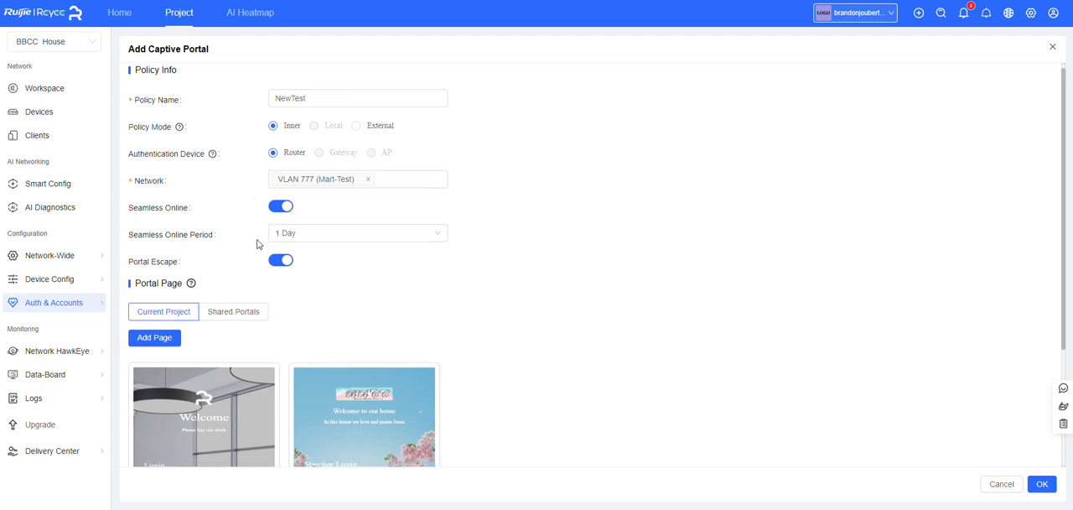
pyautogui.click(158, 291)
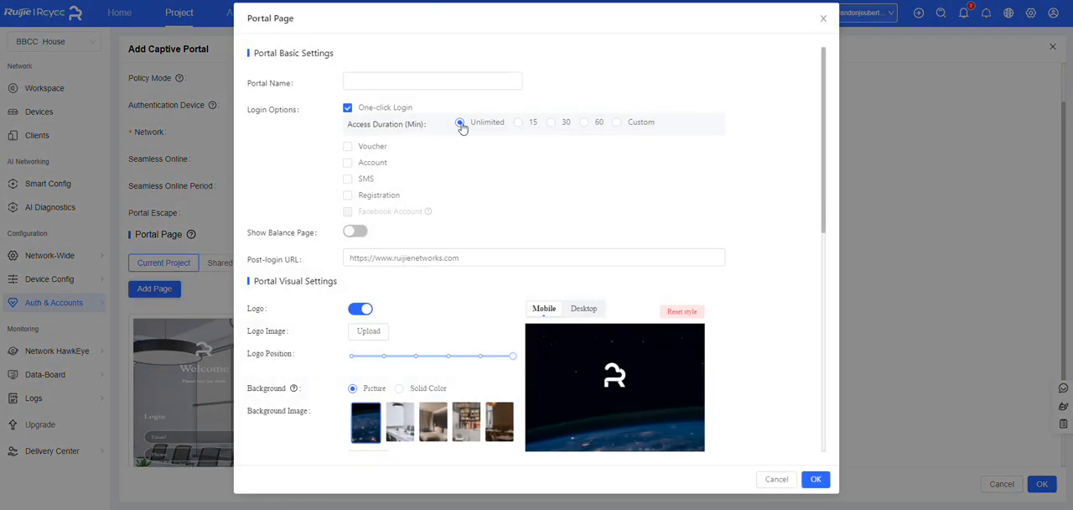
pyautogui.click(364, 83)
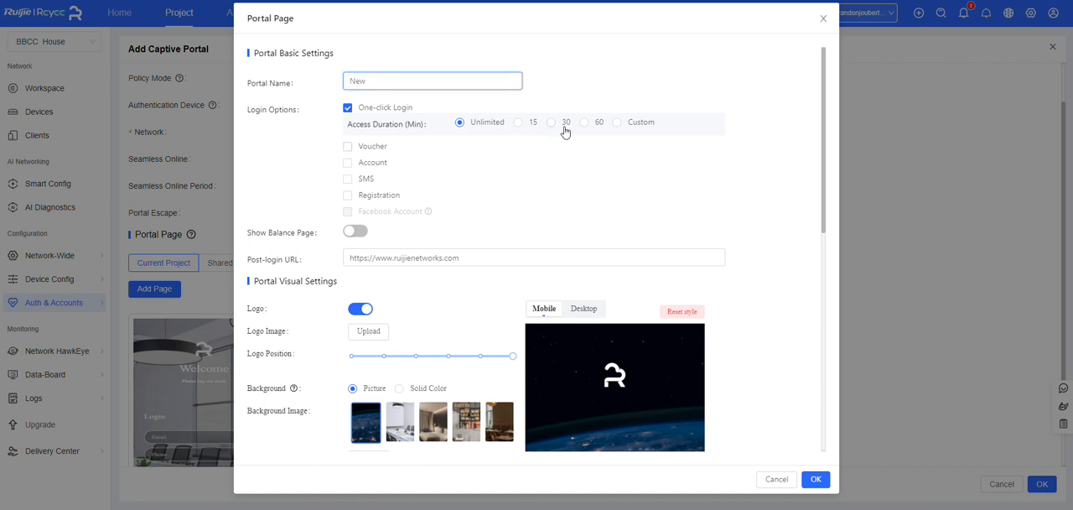
pyautogui.click(349, 110)
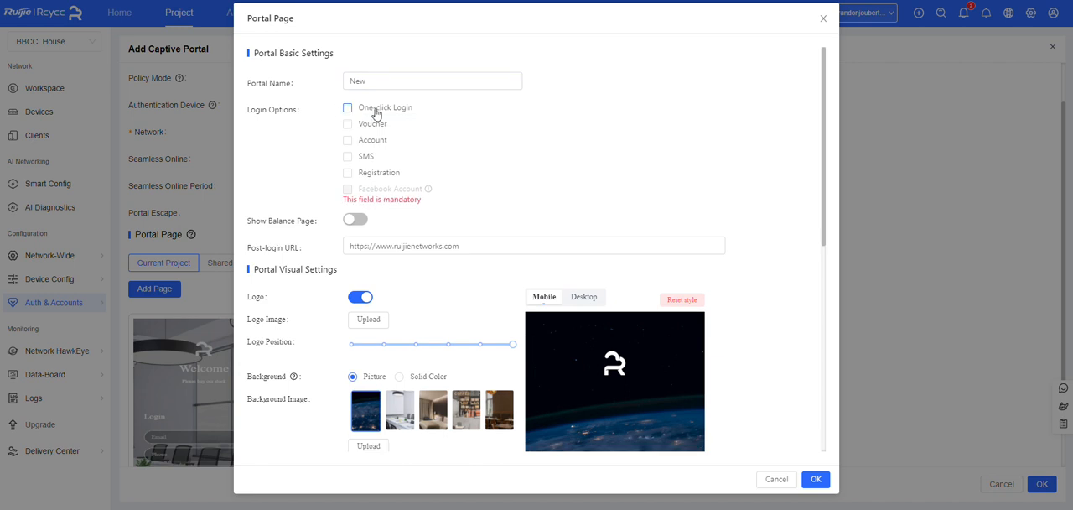
pyautogui.click(359, 158)
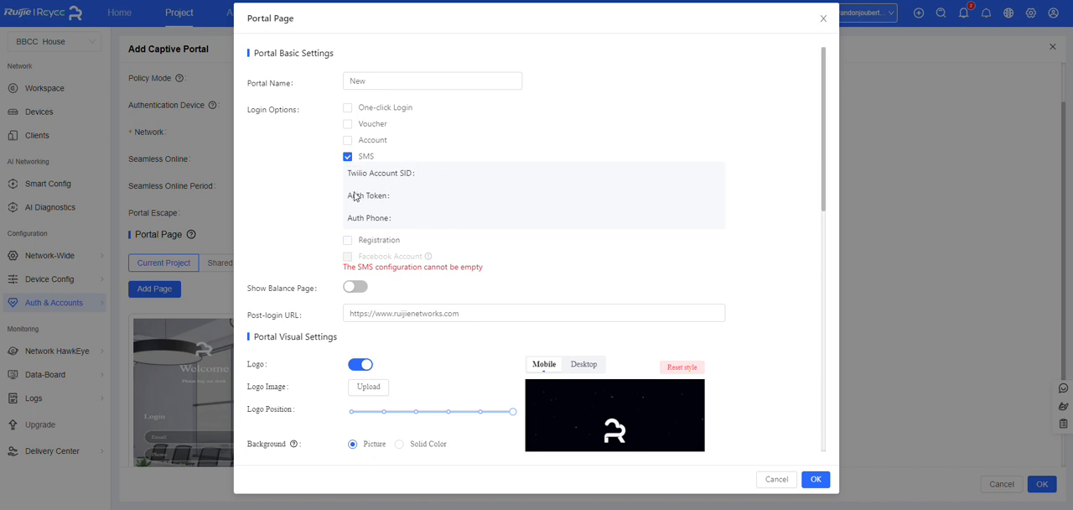
pyautogui.click(361, 157)
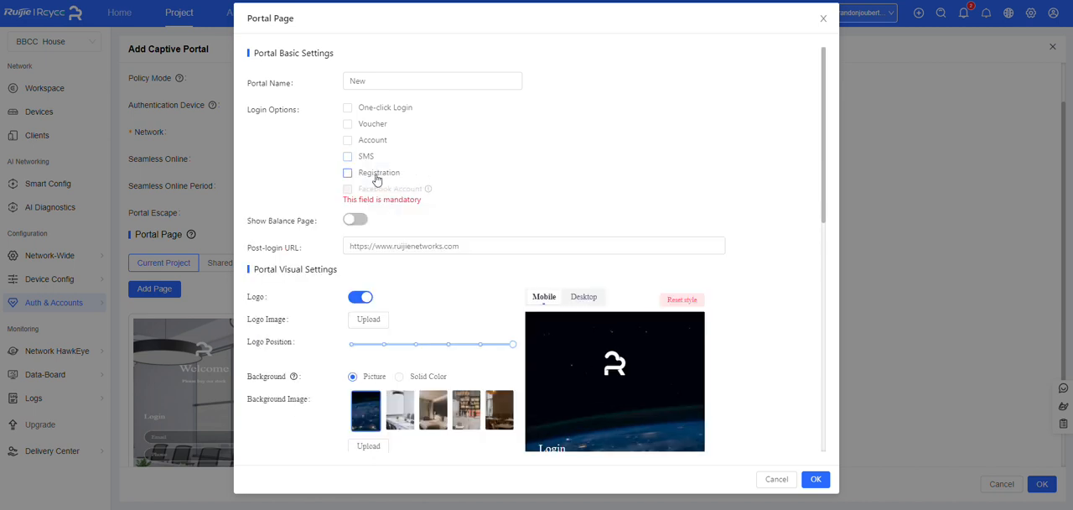
pyautogui.click(377, 178)
pyautogui.click(382, 174)
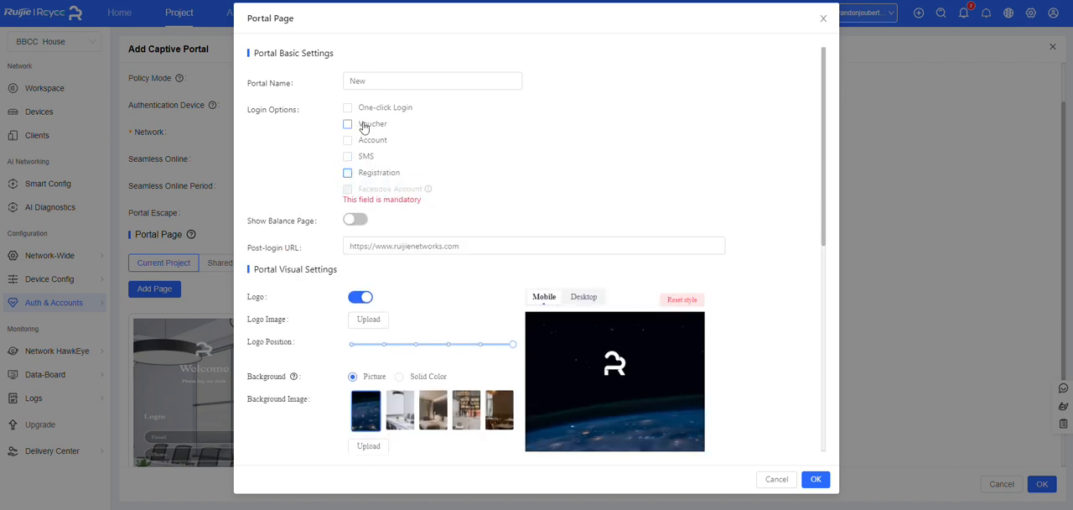
# Enable Voucher login for the portal page and choose the fourth preset picture, the café interior with shelves, as background
pyautogui.click(363, 127)
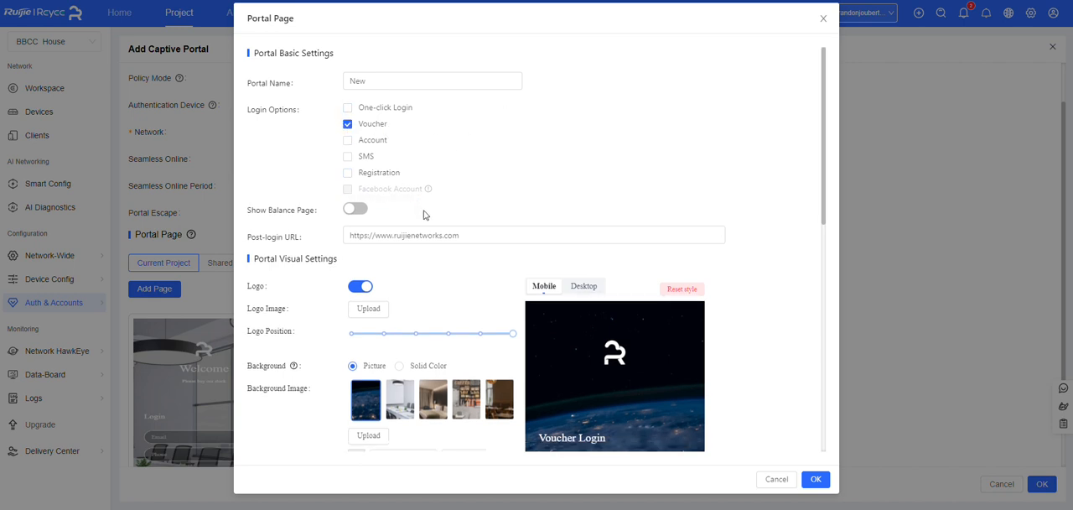
pyautogui.scroll(-1, 425, 214)
pyautogui.moveTo(469, 178); pyautogui.dragTo(321, 171)
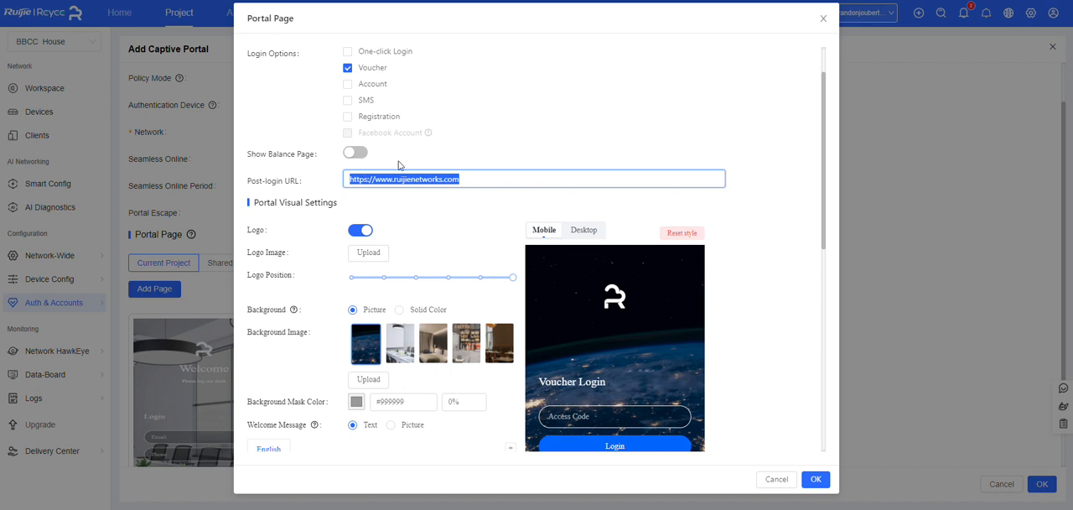
pyautogui.scroll(-2, 423, 173)
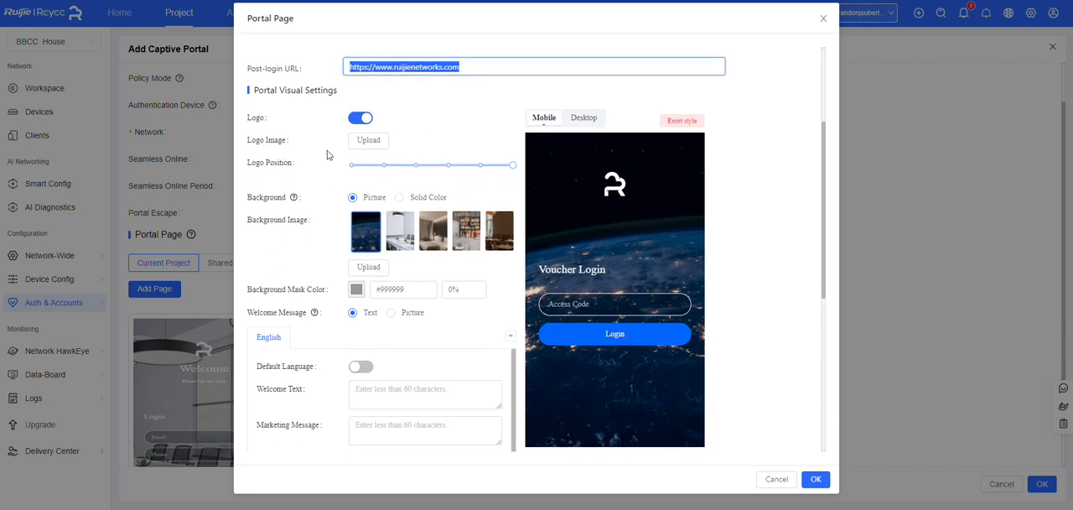
pyautogui.scroll(-1, 250, 235)
pyautogui.scroll(1, 407, 180)
pyautogui.click(476, 245)
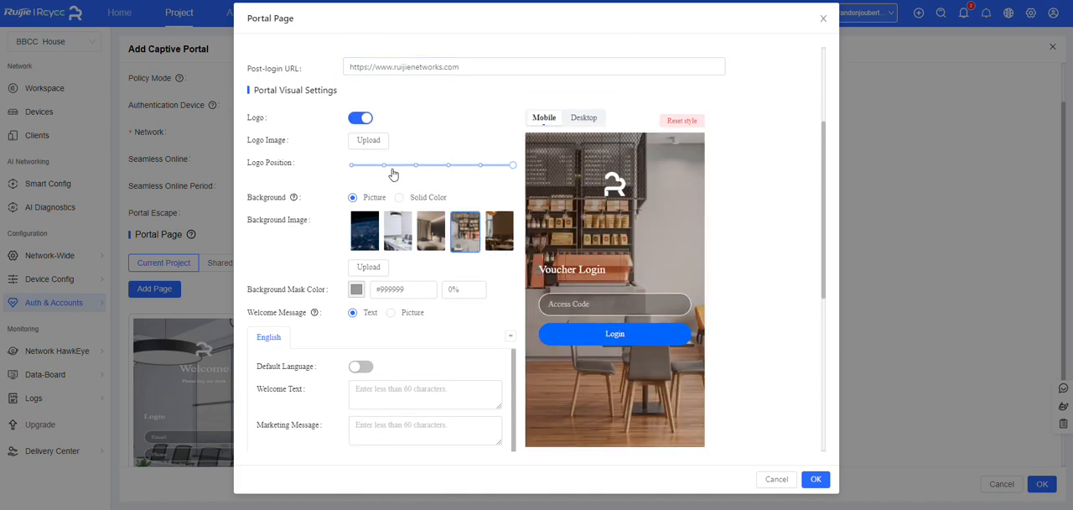
# Set the portal page's English welcome text to Welcome
pyautogui.scroll(-2, 363, 303)
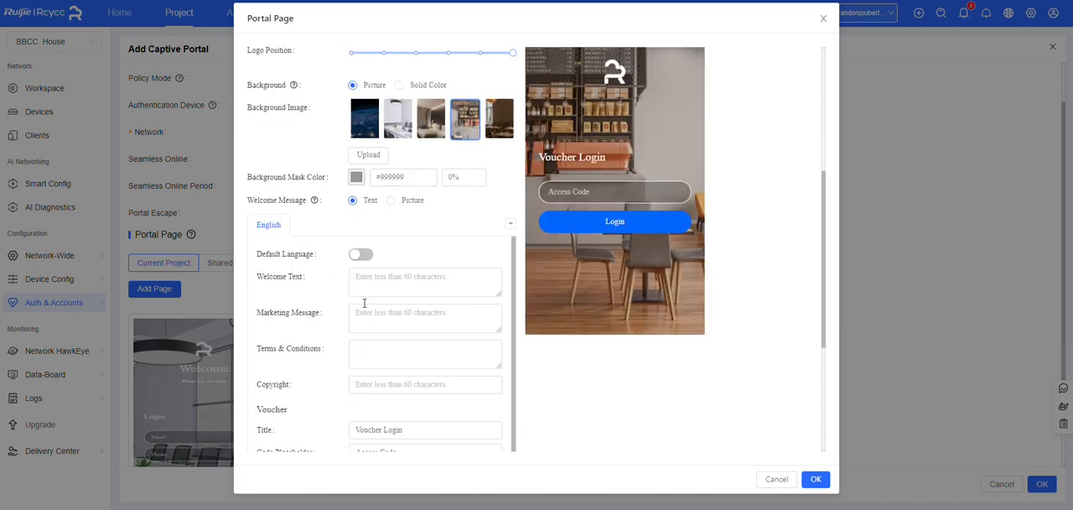
pyautogui.click(387, 347)
pyautogui.scroll(-1, 388, 335)
pyautogui.scroll(-1, 389, 333)
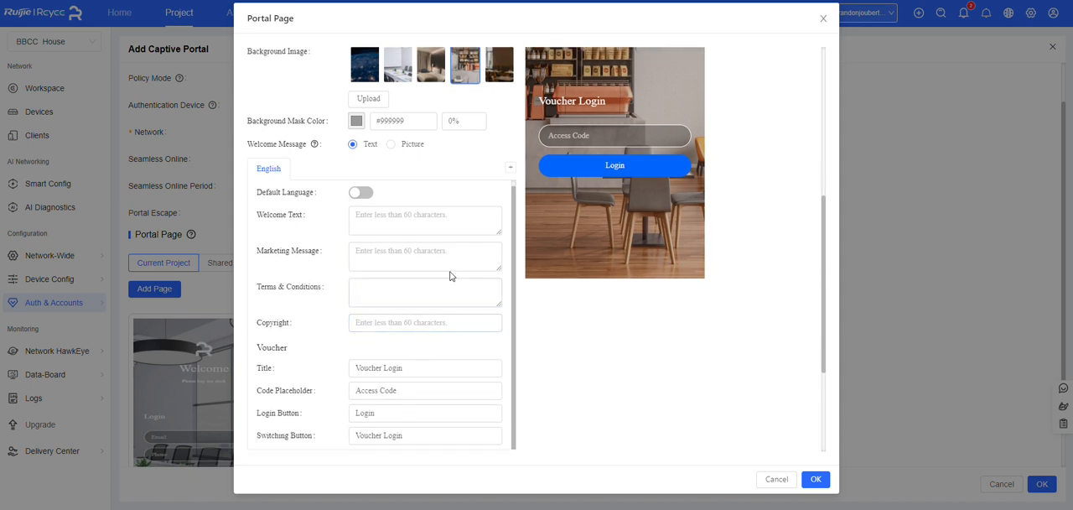
pyautogui.click(370, 234)
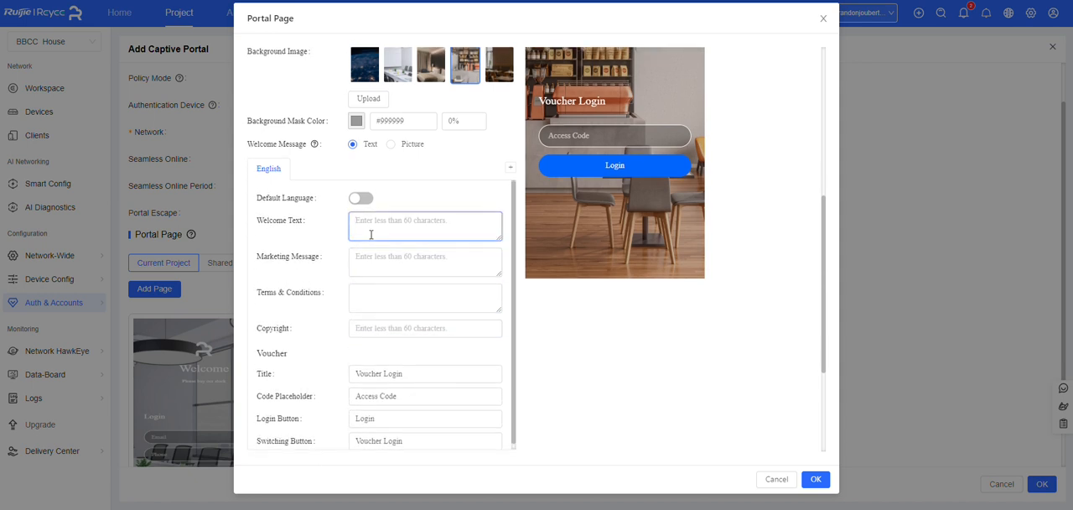
pyautogui.write('Welcome')
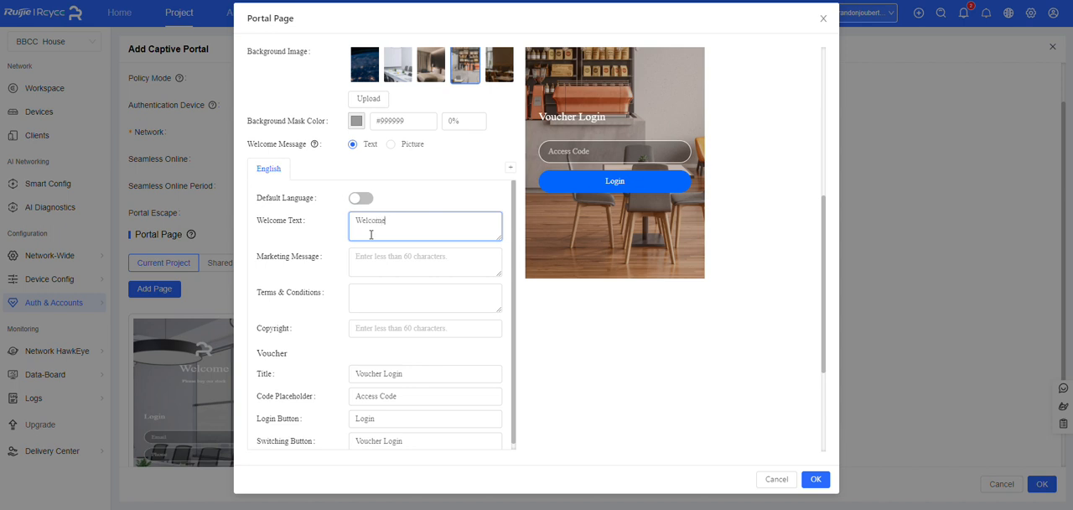
# Increase the welcome text size to slightly under half of its range and check it in the mobile preview
pyautogui.scroll(5, 648, 170)
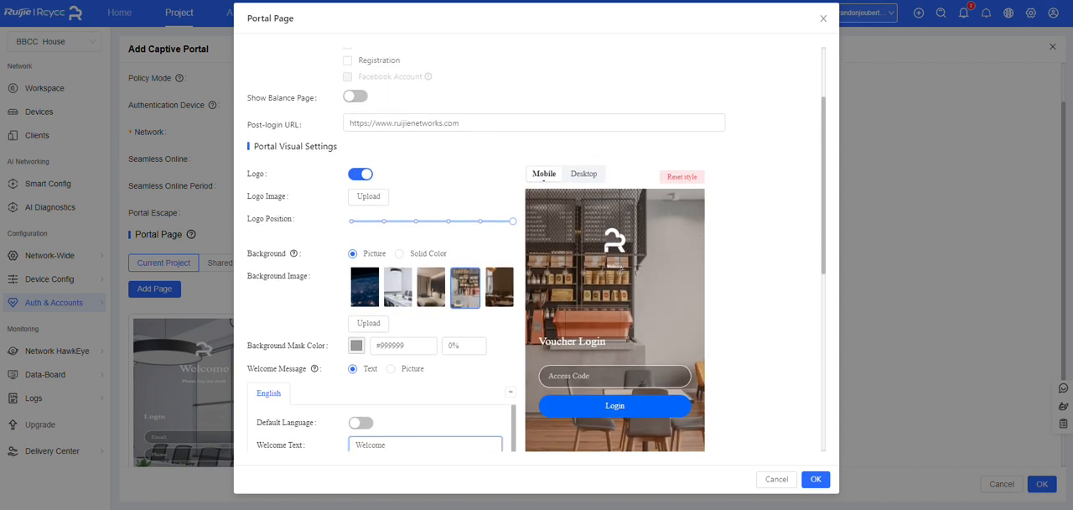
pyautogui.scroll(-9, 575, 261)
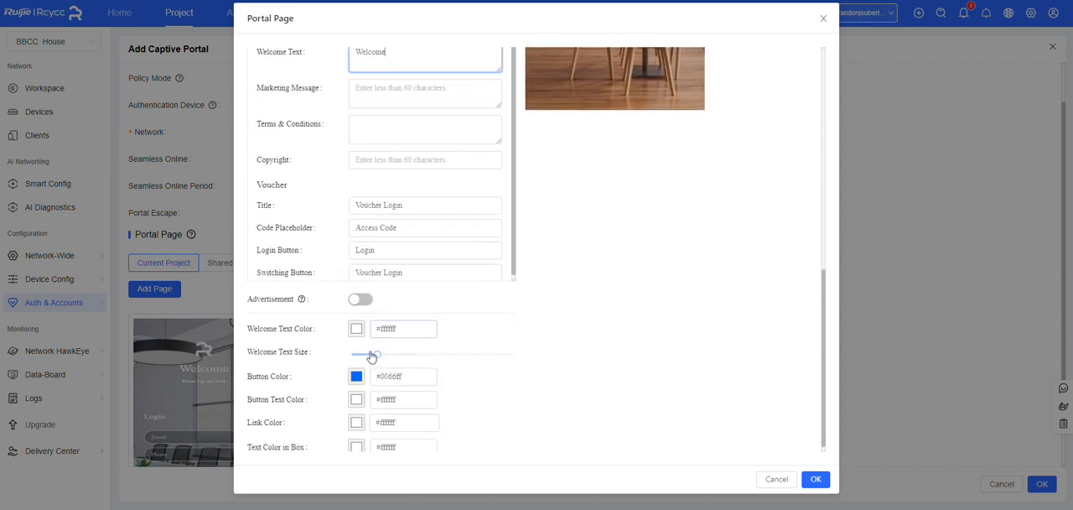
pyautogui.moveTo(373, 361); pyautogui.dragTo(423, 360)
pyautogui.scroll(5, 633, 237)
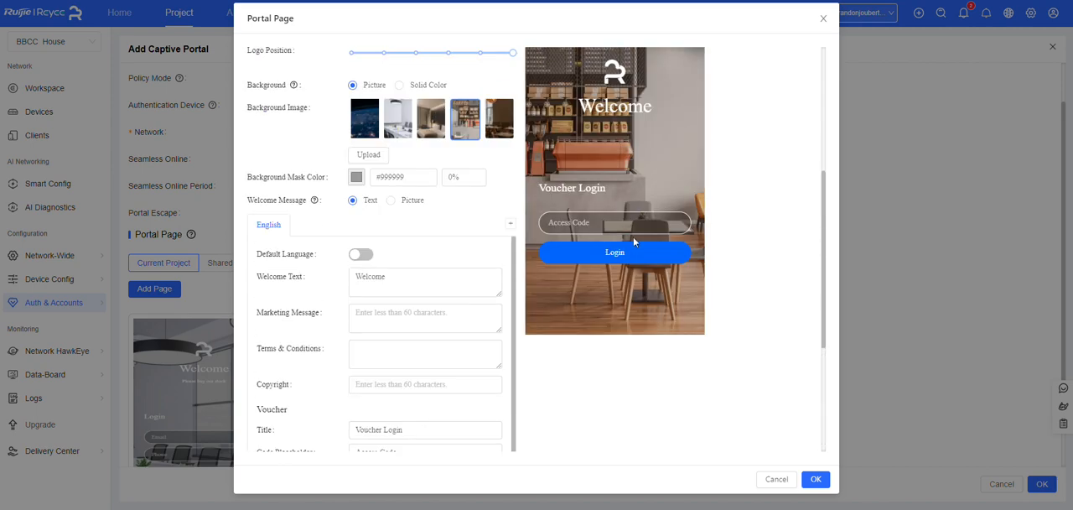
pyautogui.scroll(5, 394, 193)
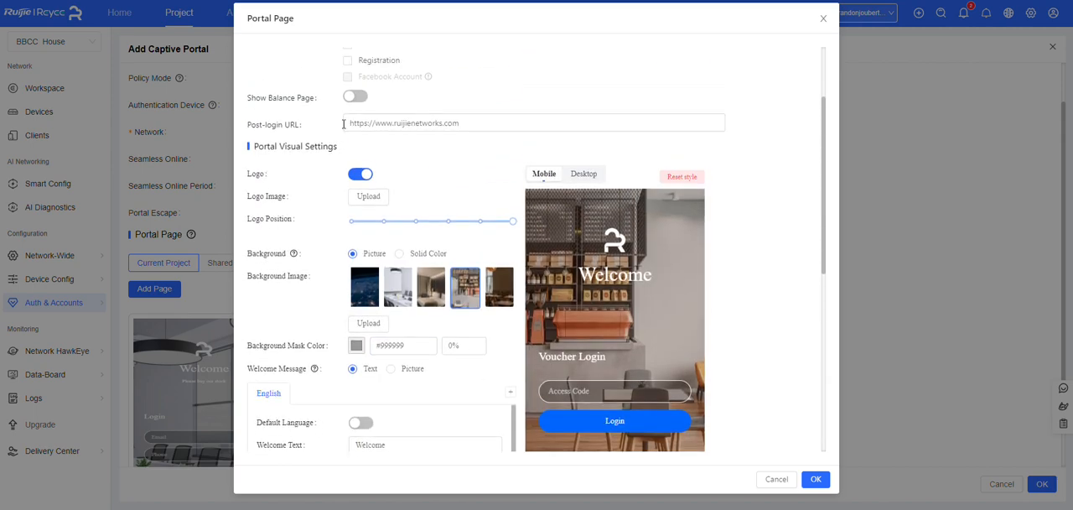
pyautogui.scroll(-6, 394, 201)
pyautogui.scroll(-4, 394, 205)
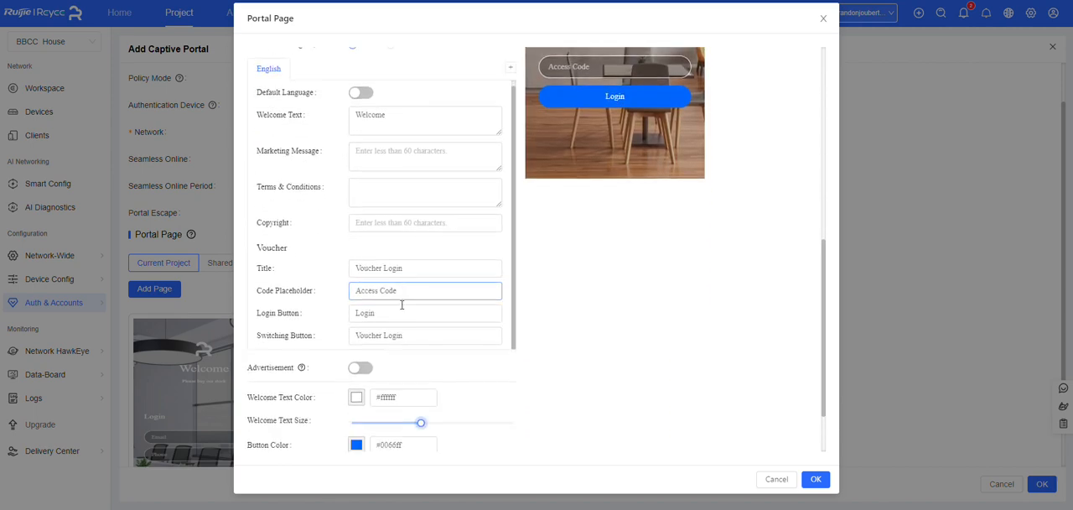
# Review the portal page's English text fields and save the page
pyautogui.scroll(5, 376, 220)
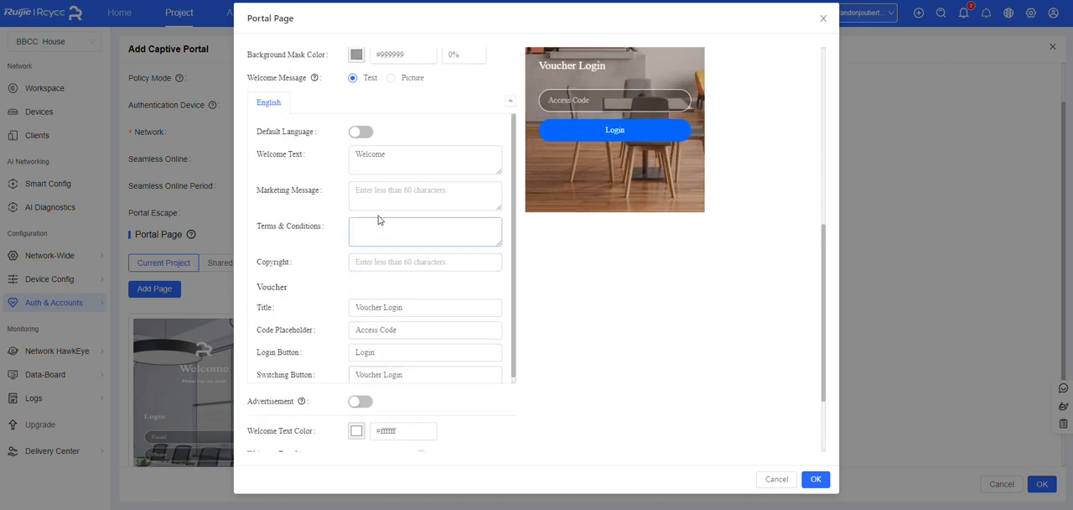
pyautogui.scroll(-2, 493, 242)
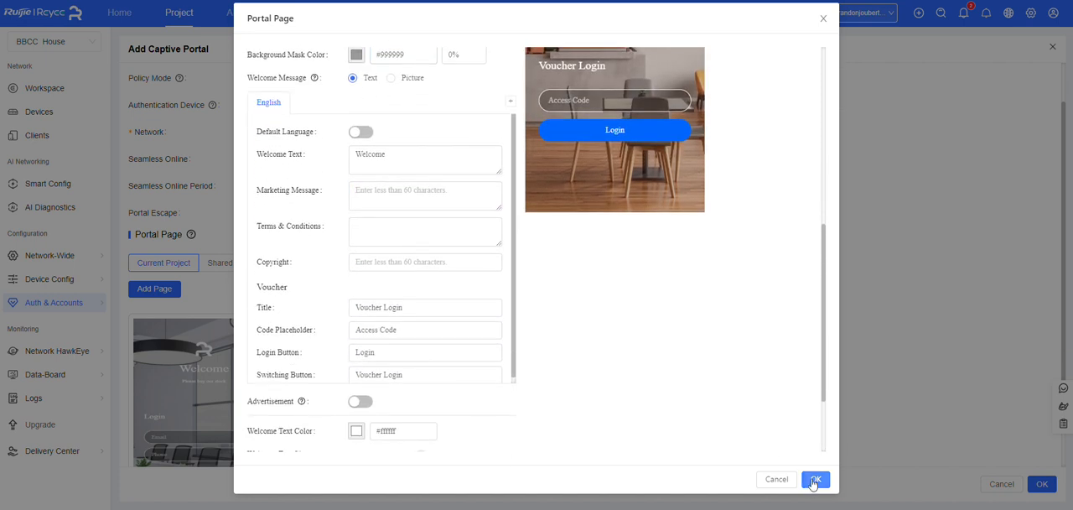
pyautogui.click(814, 480)
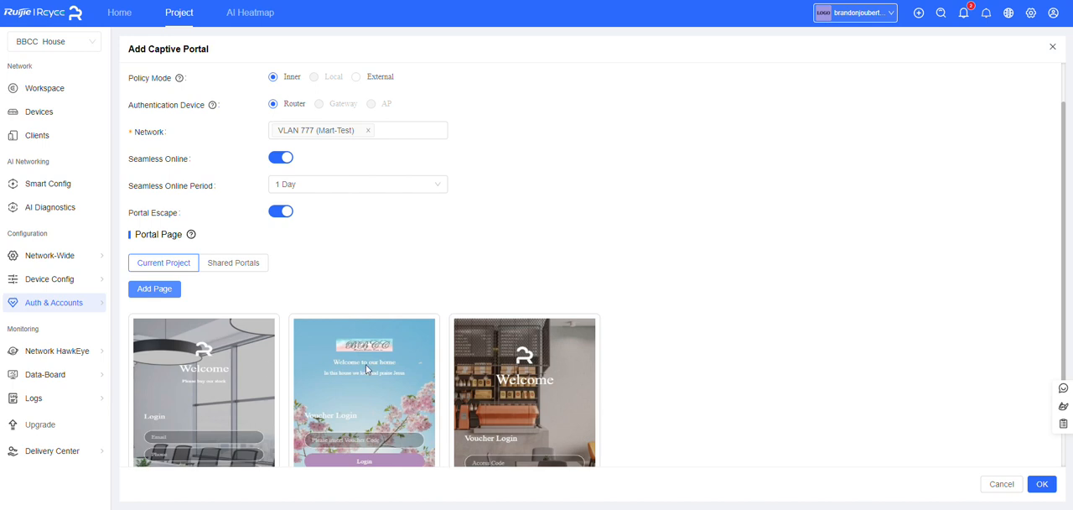
# Assign the café-background voucher page to the NewTest captive portal policy and save the policy
pyautogui.scroll(-1, 366, 369)
pyautogui.click(545, 316)
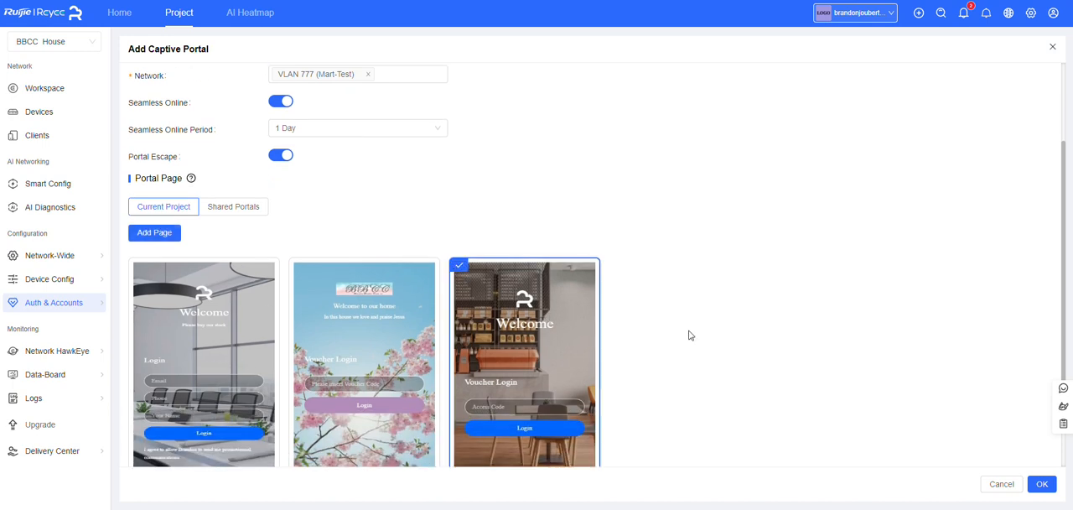
pyautogui.scroll(2, 580, 260)
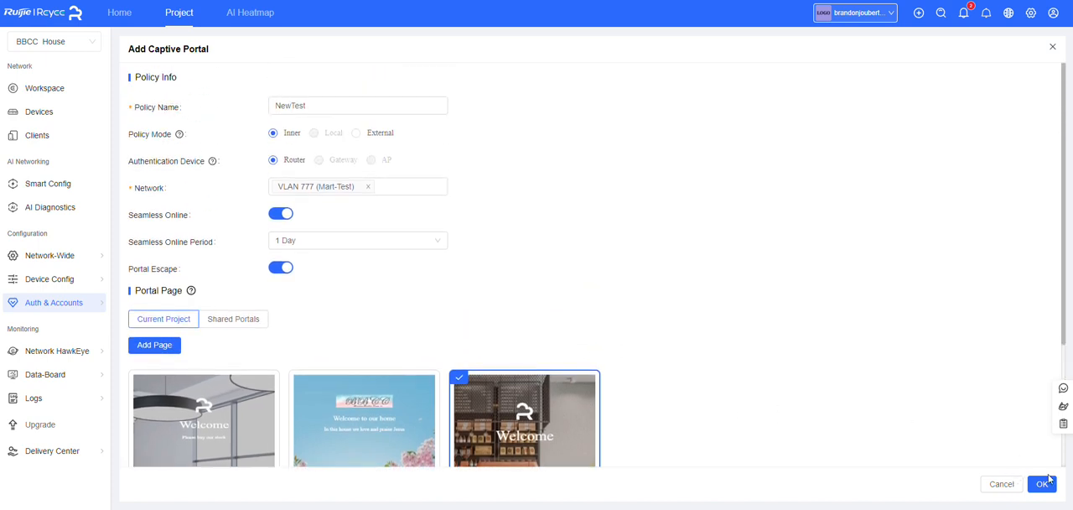
pyautogui.click(1047, 481)
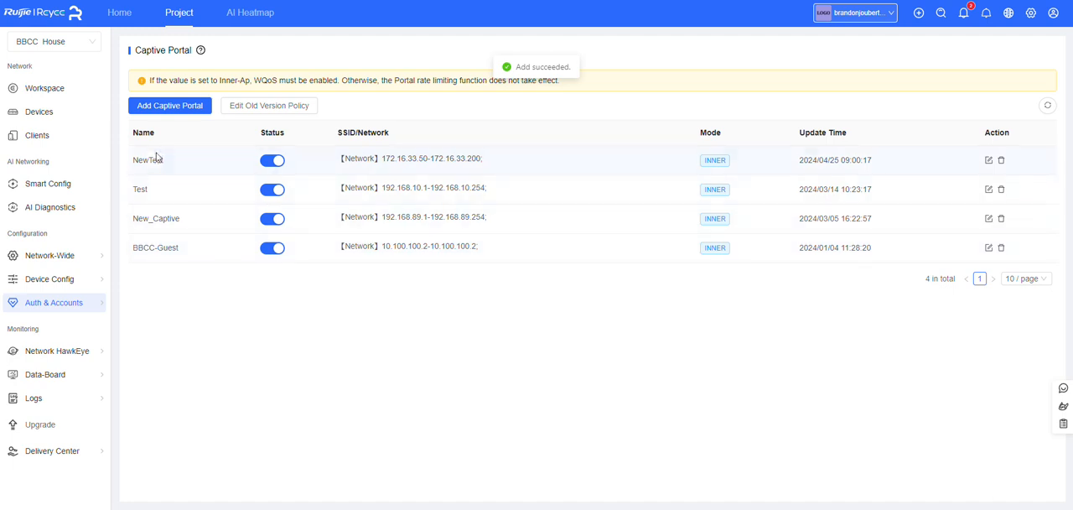
pyautogui.moveTo(174, 165); pyautogui.dragTo(126, 162)
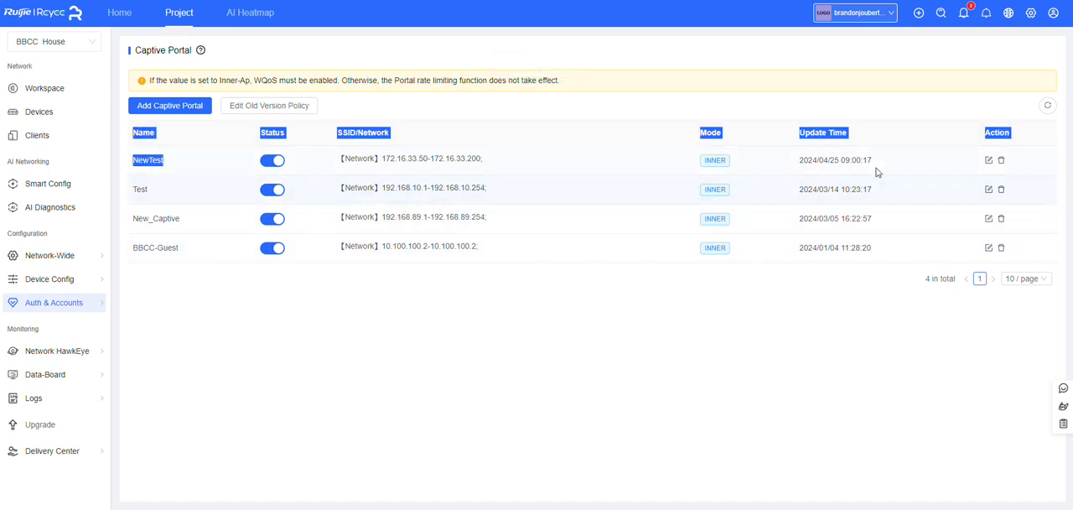
pyautogui.moveTo(878, 168); pyautogui.dragTo(678, 152)
pyautogui.click(430, 413)
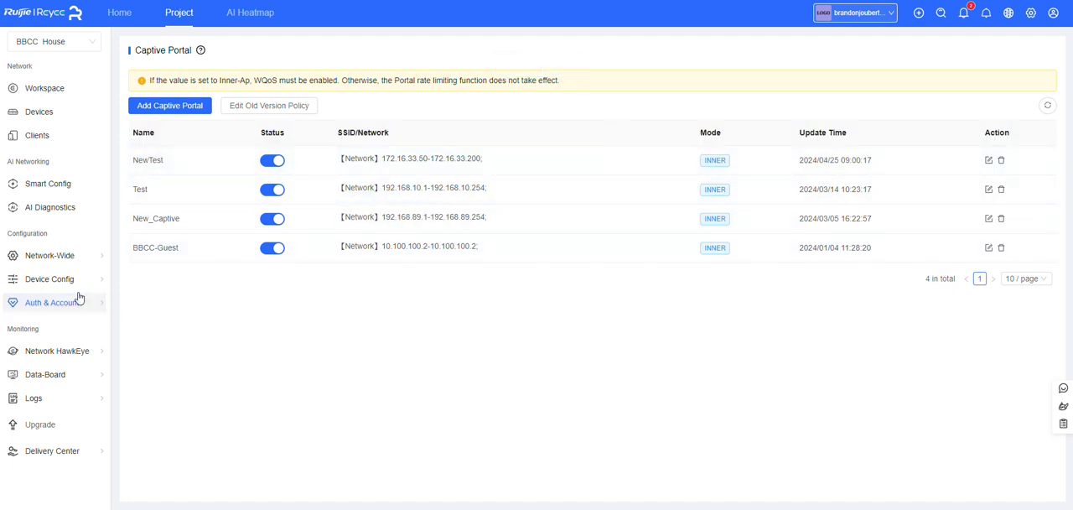
# Start a new user group in User Management and name it NewTest
pyautogui.moveTo(79, 300)
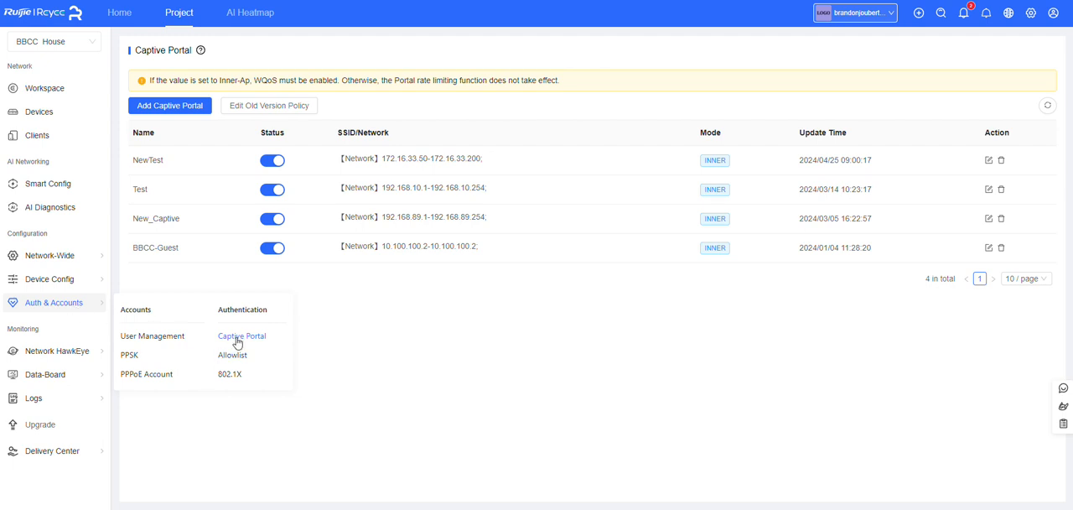
pyautogui.click(153, 337)
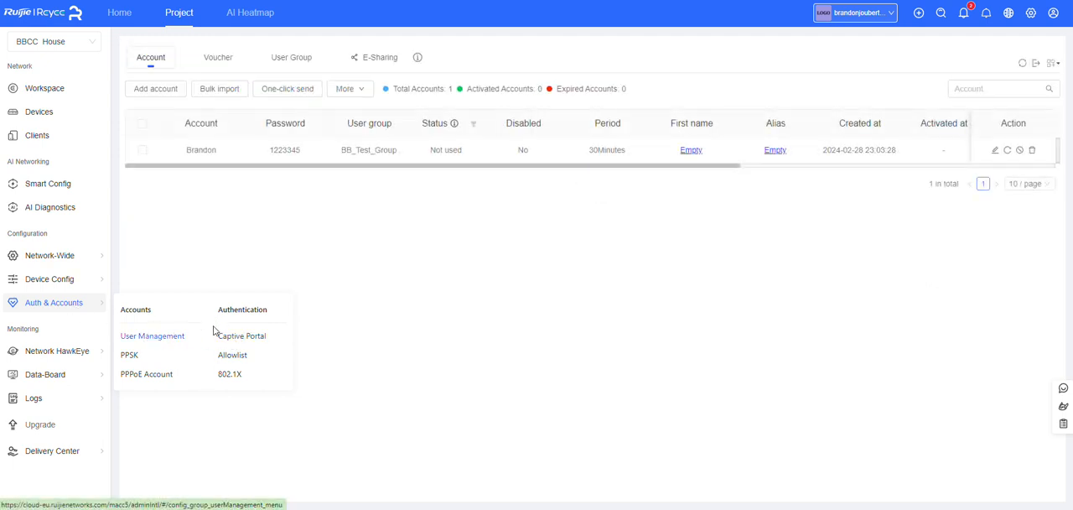
pyautogui.click(280, 58)
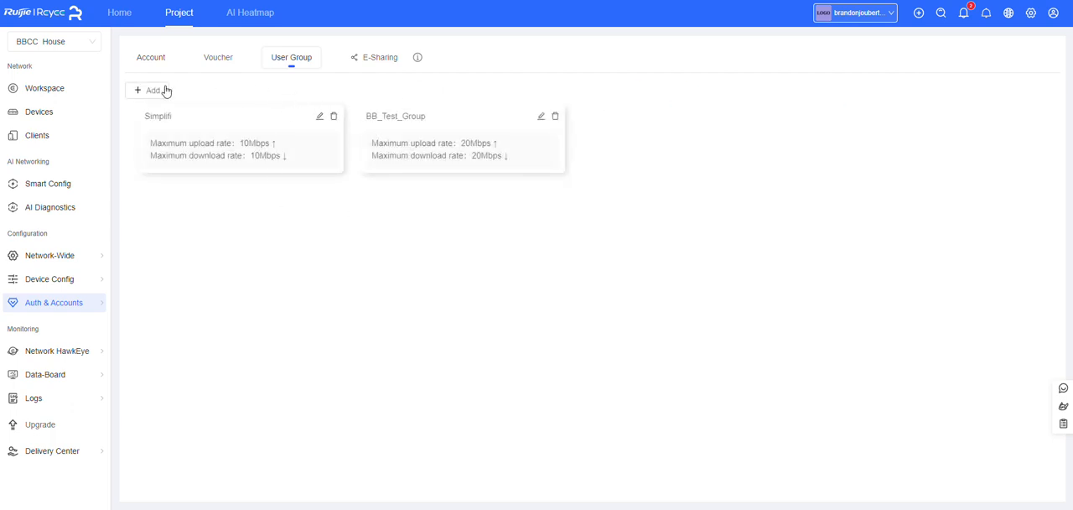
pyautogui.click(161, 91)
pyautogui.click(526, 87)
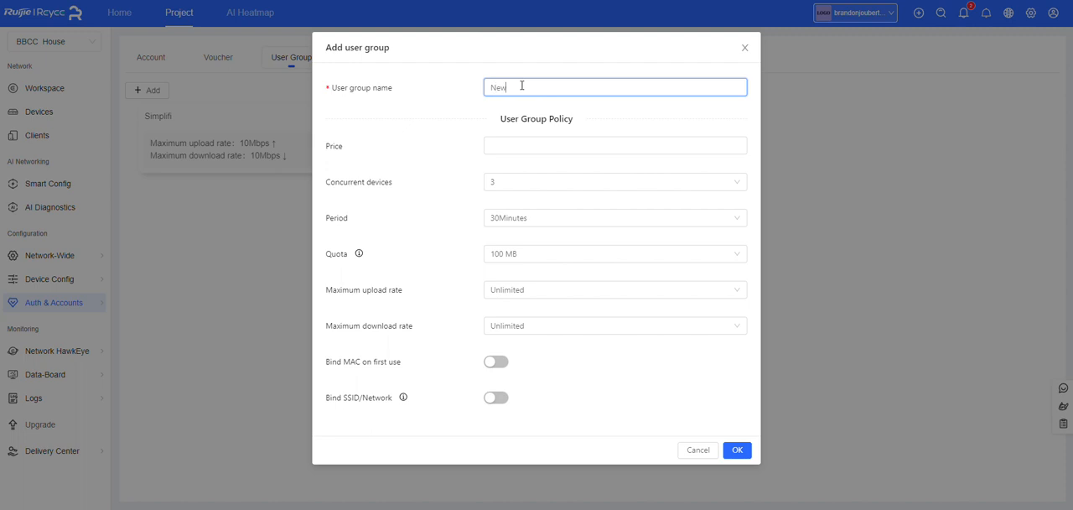
# Leave the group's price empty, keep 3 concurrent devices and set its period to Unlimited
pyautogui.click(534, 146)
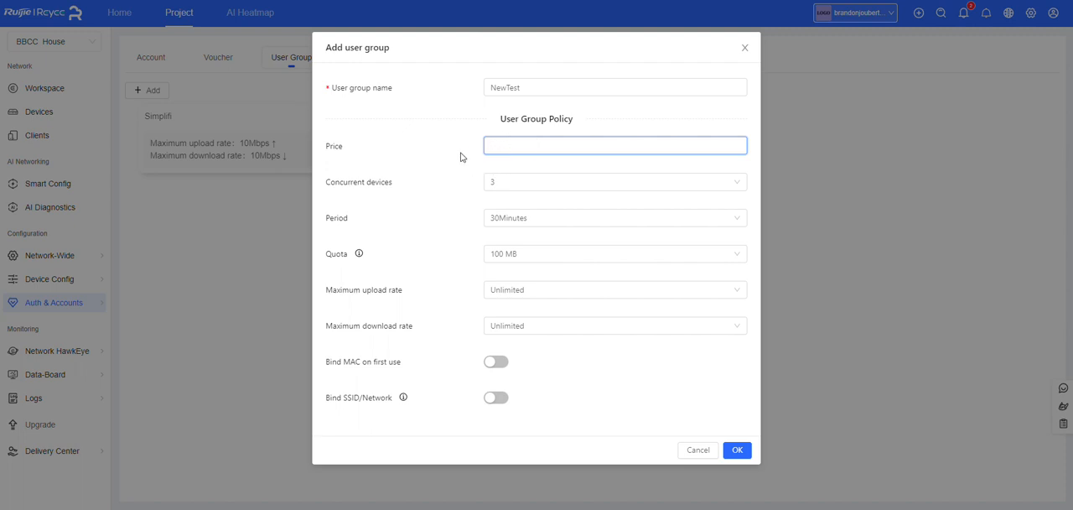
pyautogui.click(498, 185)
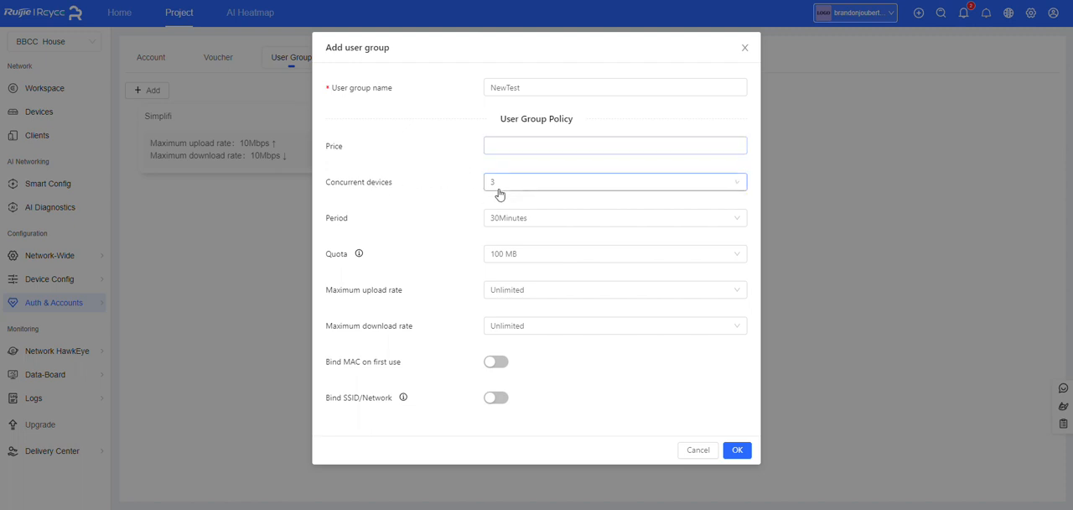
pyautogui.click(444, 181)
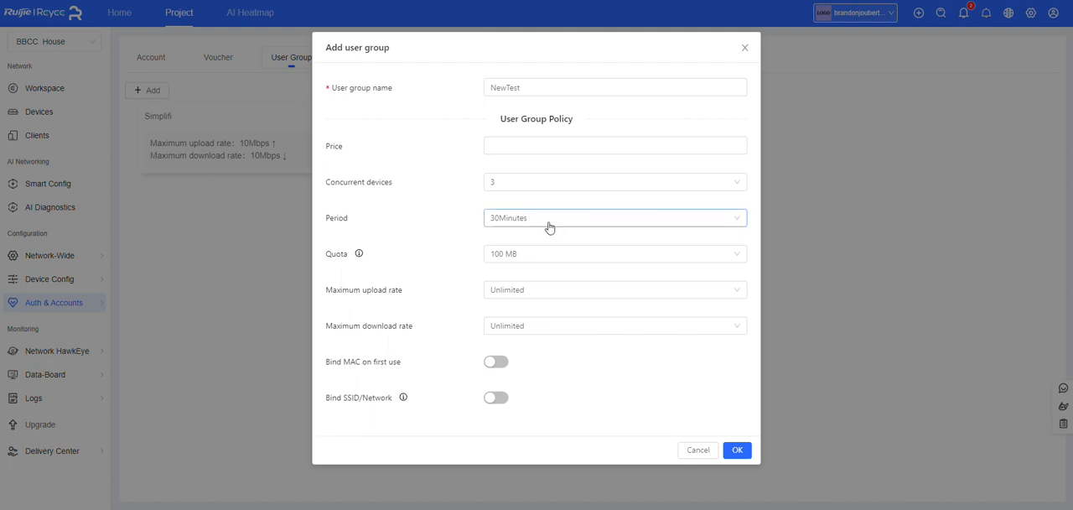
pyautogui.click(545, 223)
pyautogui.click(443, 221)
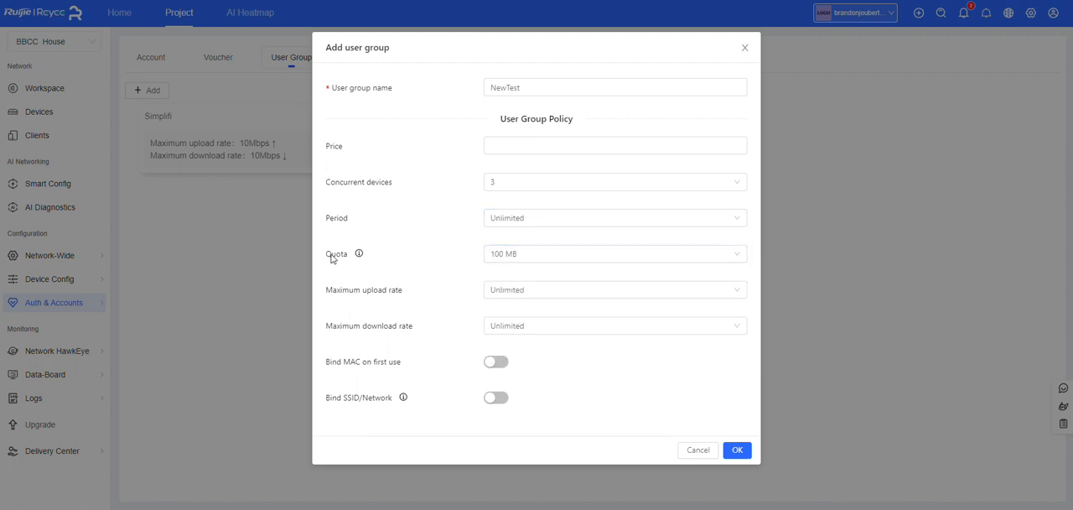
# Read the note on quota support and set the user group's quota to Unlimited
pyautogui.moveTo(325, 255); pyautogui.dragTo(293, 235)
pyautogui.moveTo(358, 253)
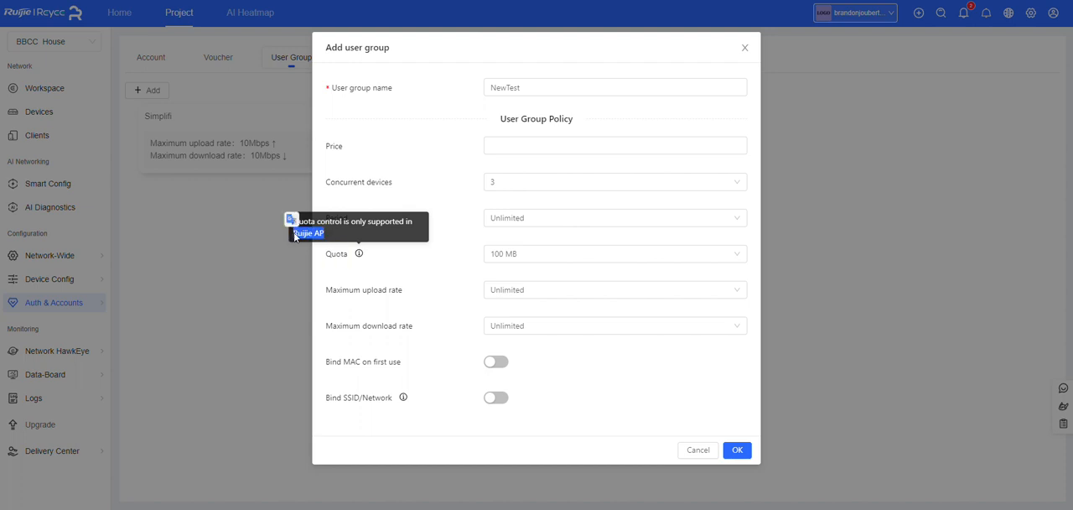
pyautogui.click(526, 265)
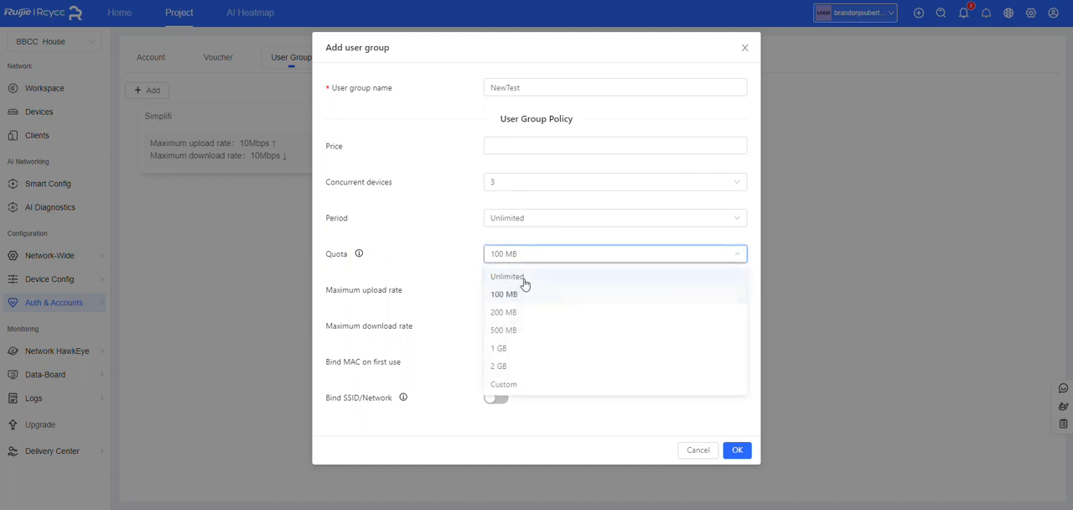
pyautogui.click(545, 278)
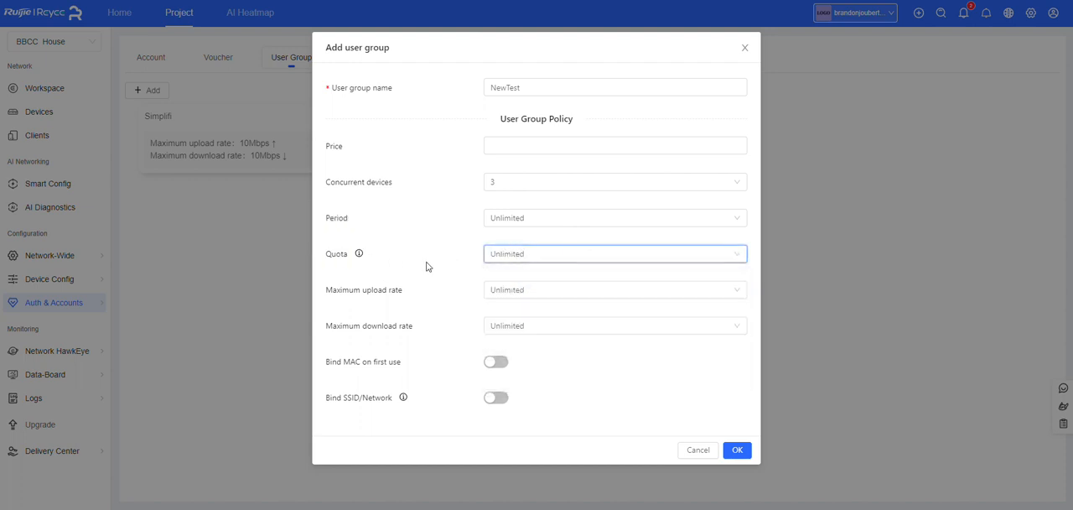
# Limit the user group's maximum upload rate and maximum download rate to 10 Mbps each
pyautogui.click(531, 291)
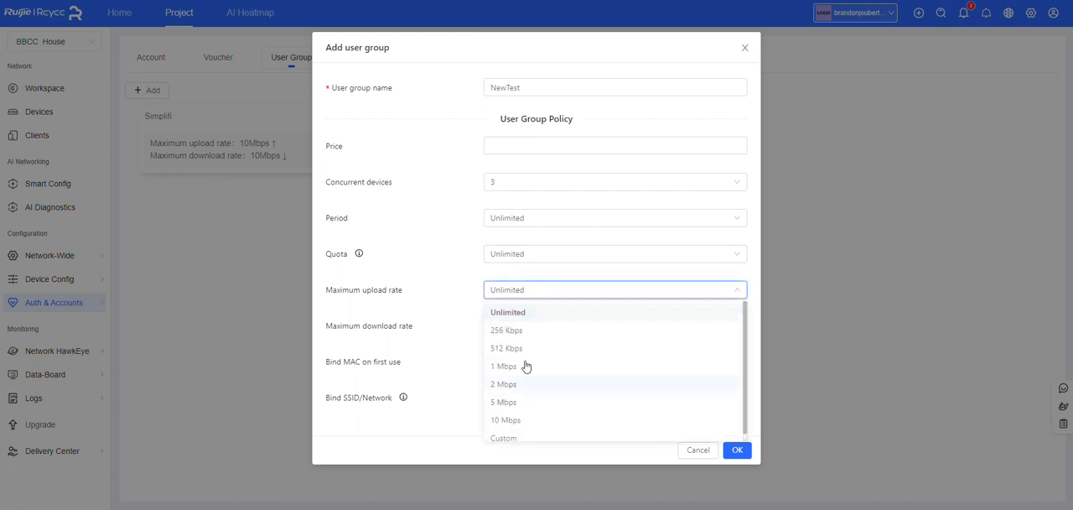
pyautogui.click(504, 411)
pyautogui.click(496, 323)
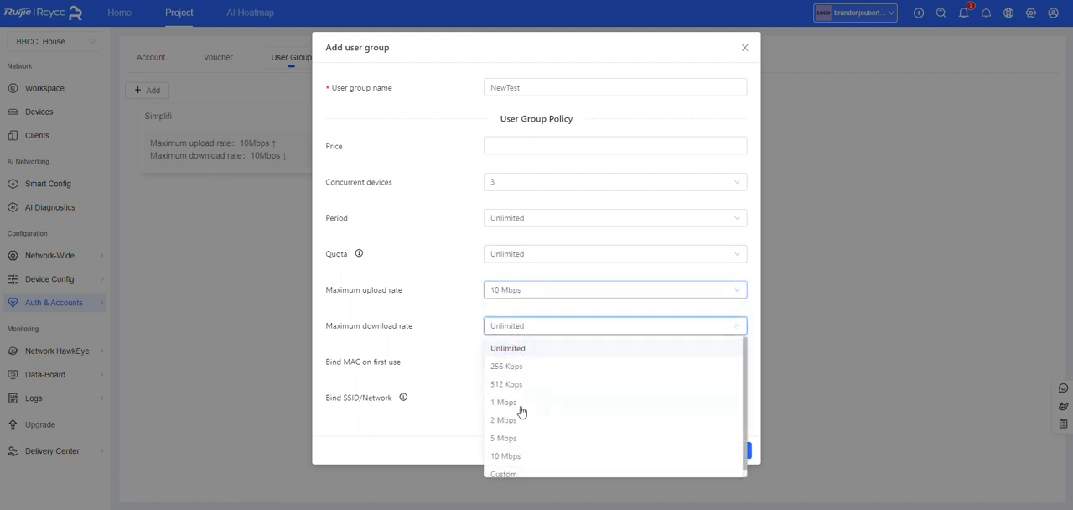
pyautogui.click(502, 455)
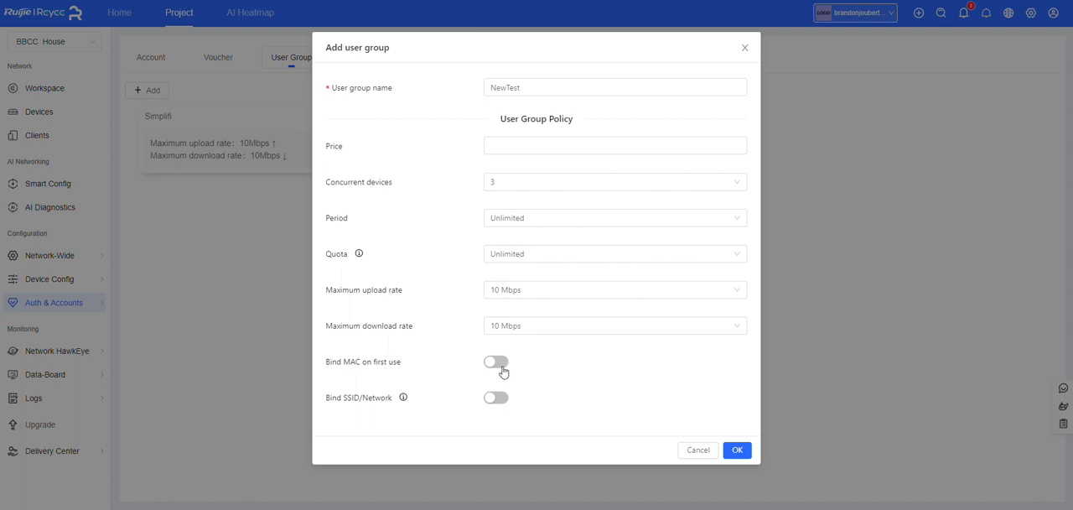
# Bind the user group to the VLAN777 network, leaving MAC binding off, and save the group
pyautogui.click(502, 367)
pyautogui.click(500, 362)
pyautogui.click(495, 398)
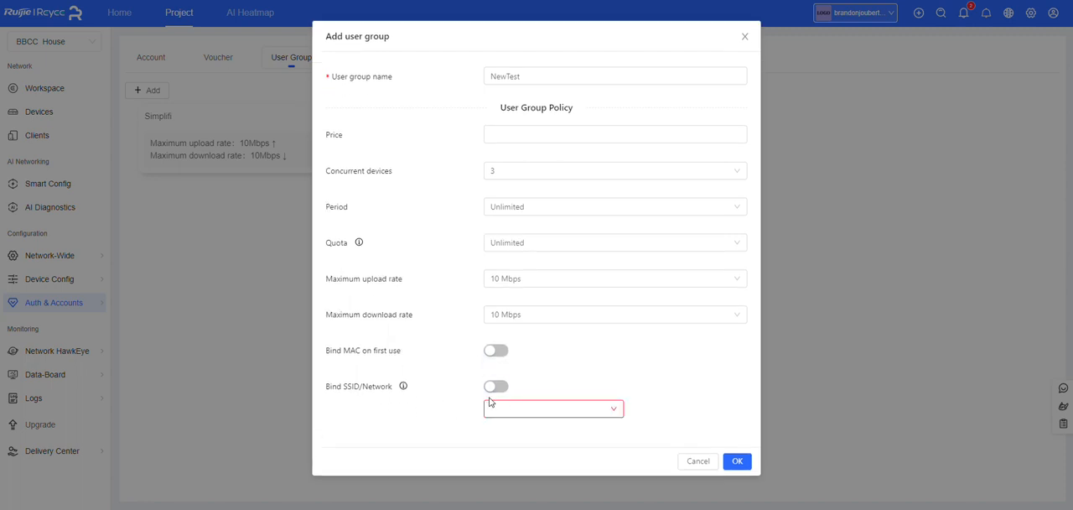
pyautogui.click(543, 411)
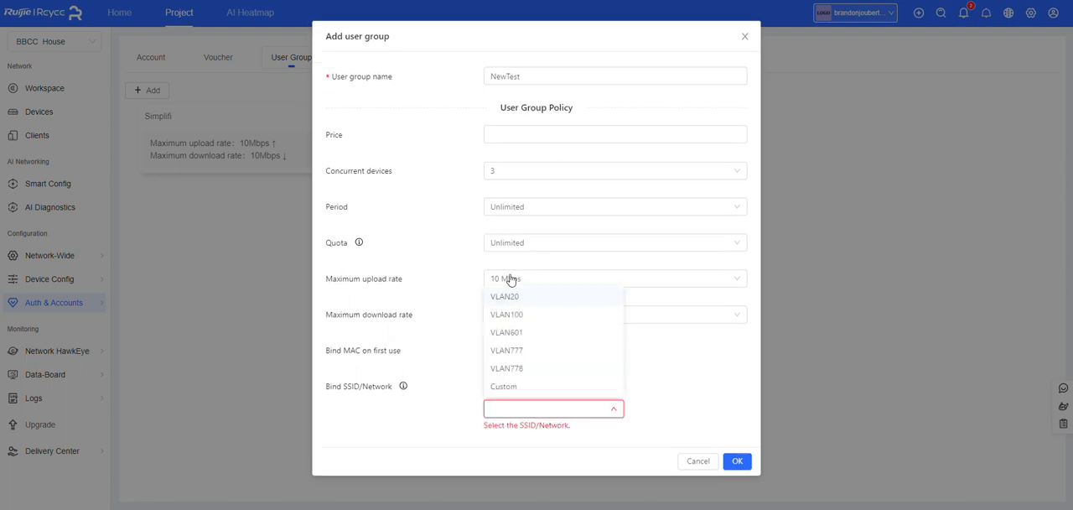
pyautogui.click(505, 352)
pyautogui.click(415, 439)
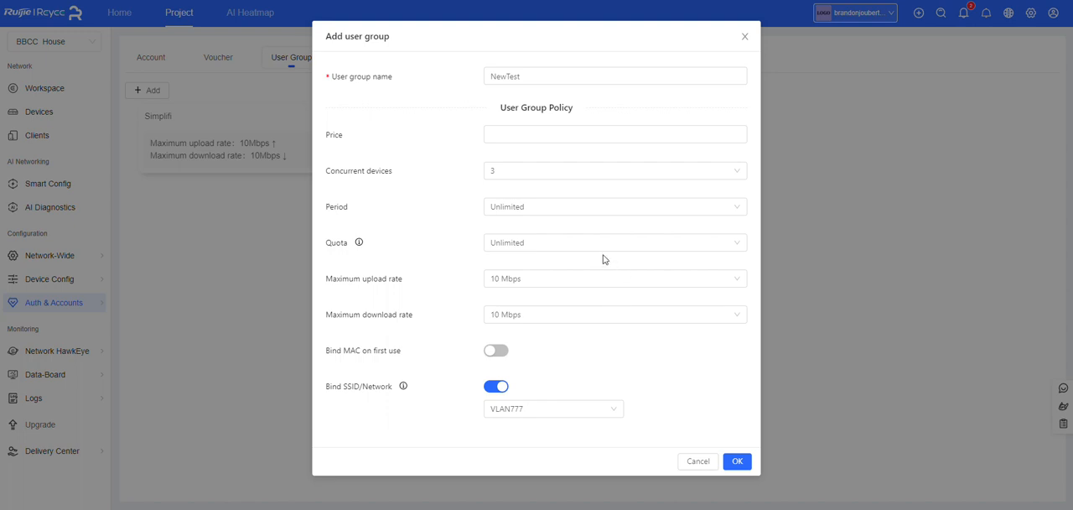
pyautogui.click(737, 461)
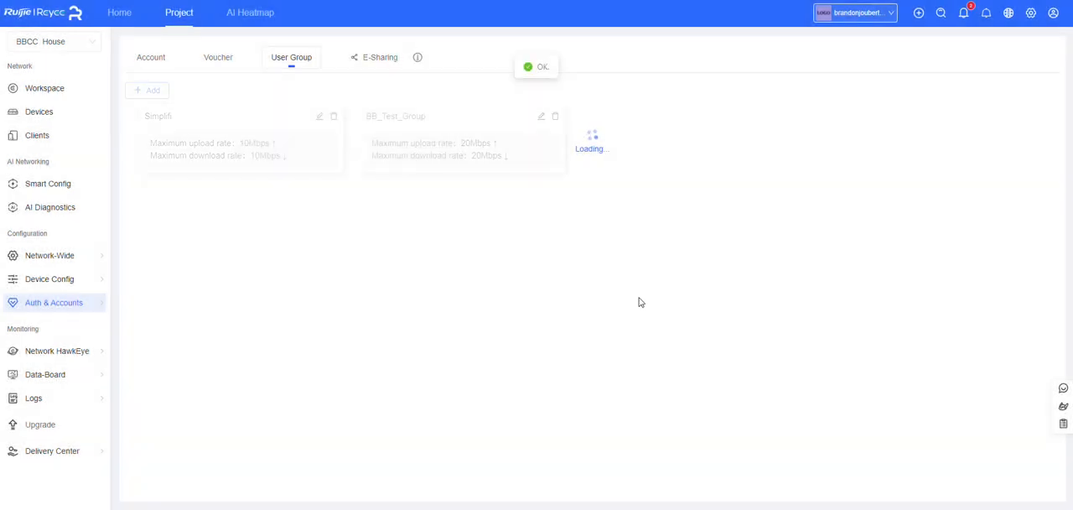
# Start adding vouchers and set the quantity to 5
pyautogui.click(219, 60)
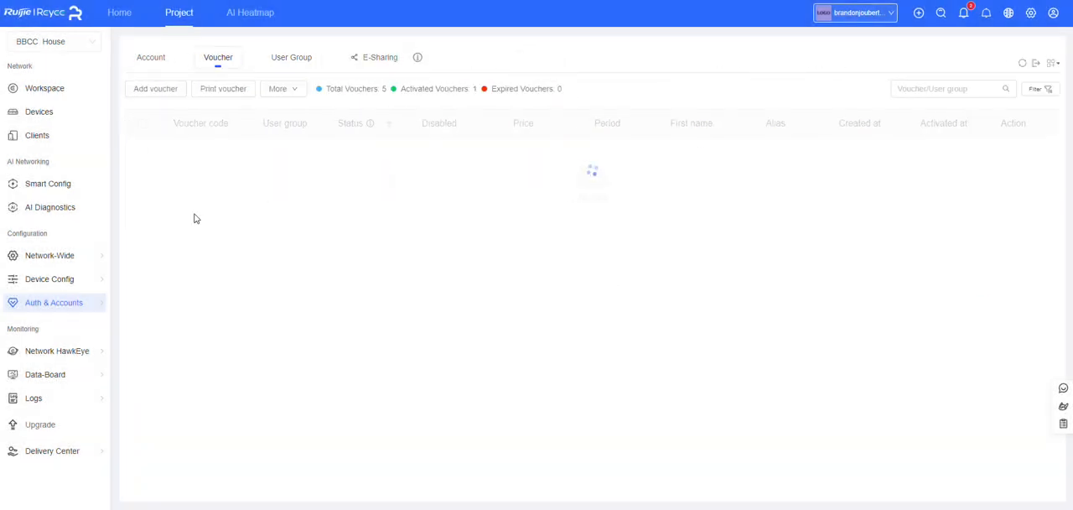
pyautogui.click(156, 89)
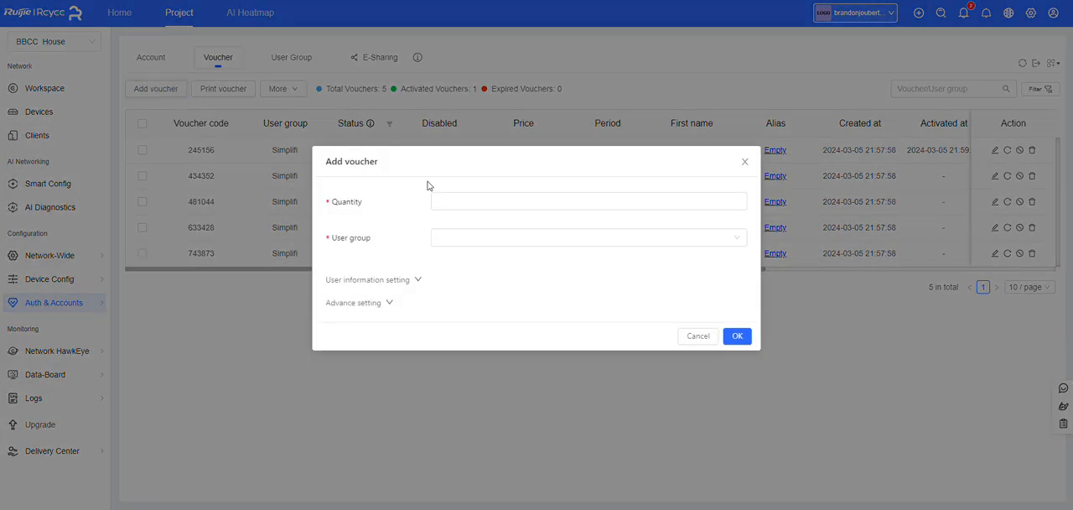
pyautogui.click(467, 199)
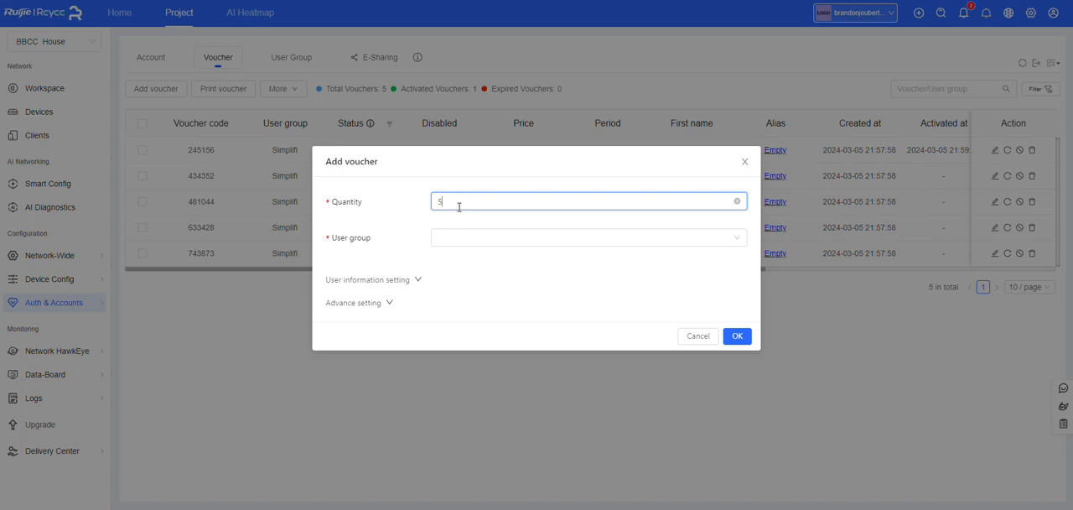
pyautogui.write('5000')
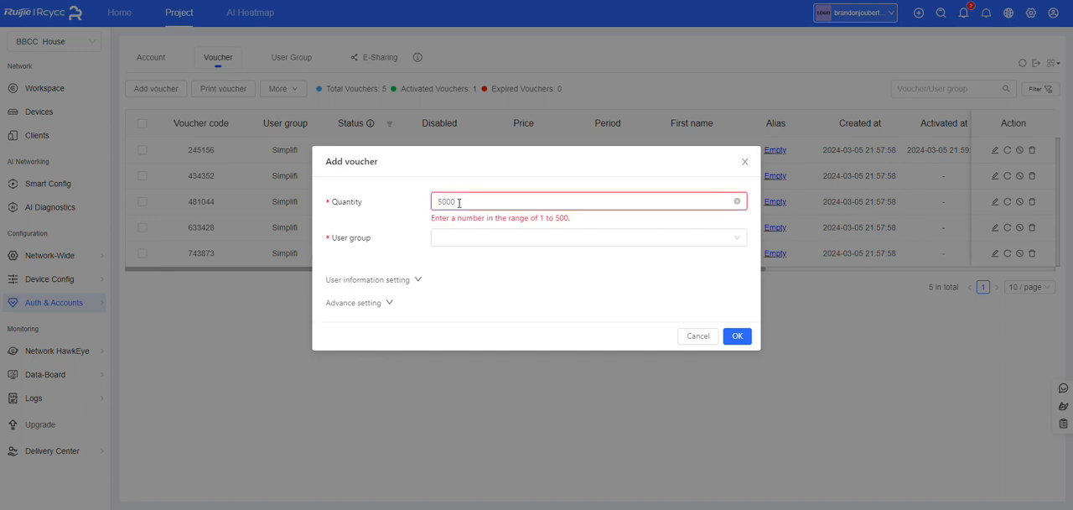
pyautogui.press('BackSpace')
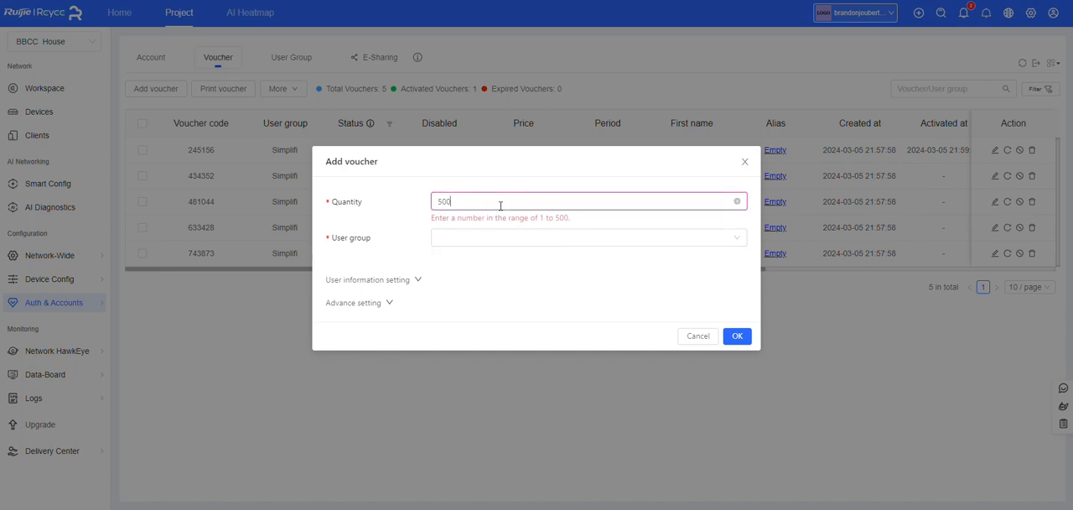
pyautogui.press('BackSpace')
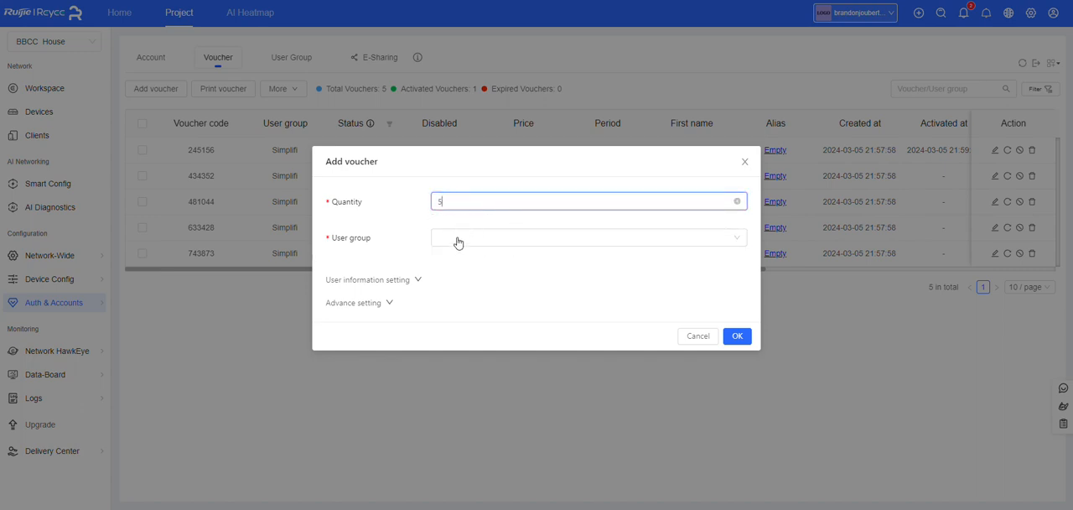
# Assign the new vouchers to the NewTest user group and reveal the advanced voucher settings
pyautogui.click(457, 241)
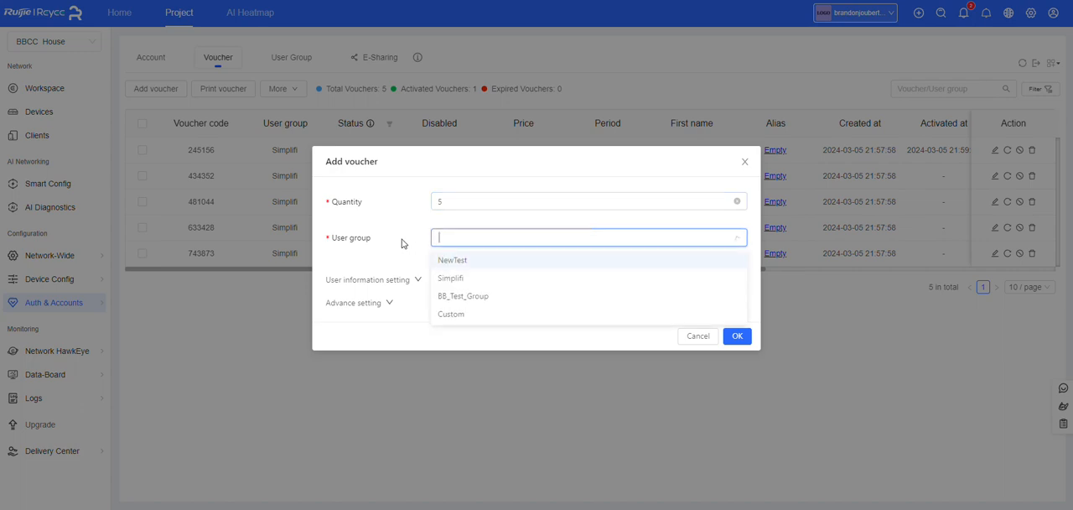
pyautogui.click(460, 262)
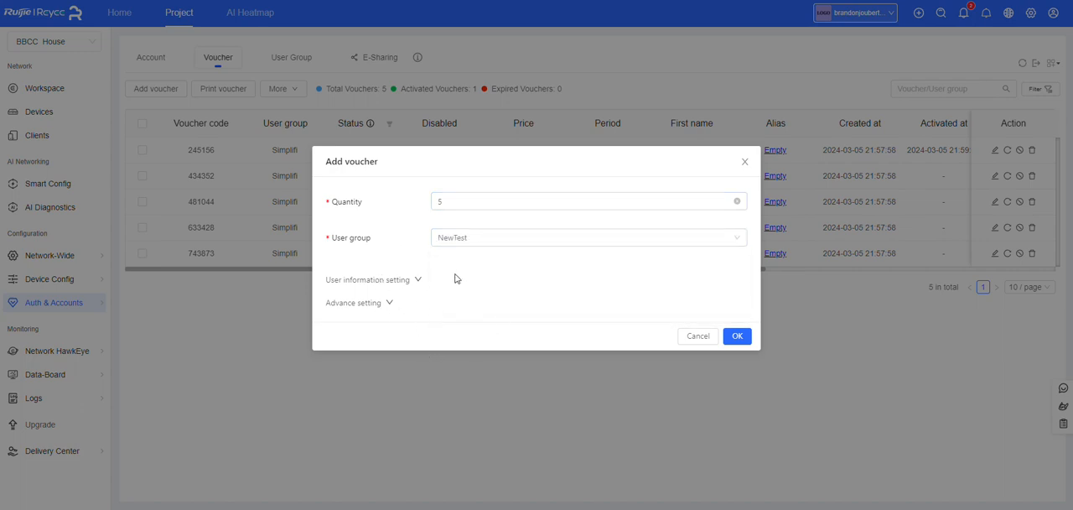
pyautogui.click(389, 304)
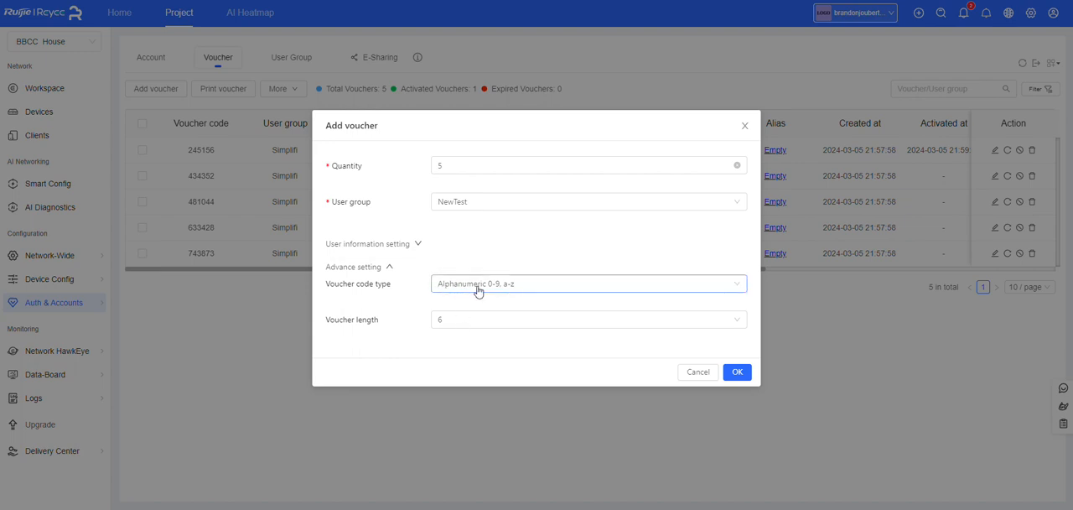
# Set the voucher code type to Numeric 0-9 with a length of 6 and create the vouchers
pyautogui.click(477, 284)
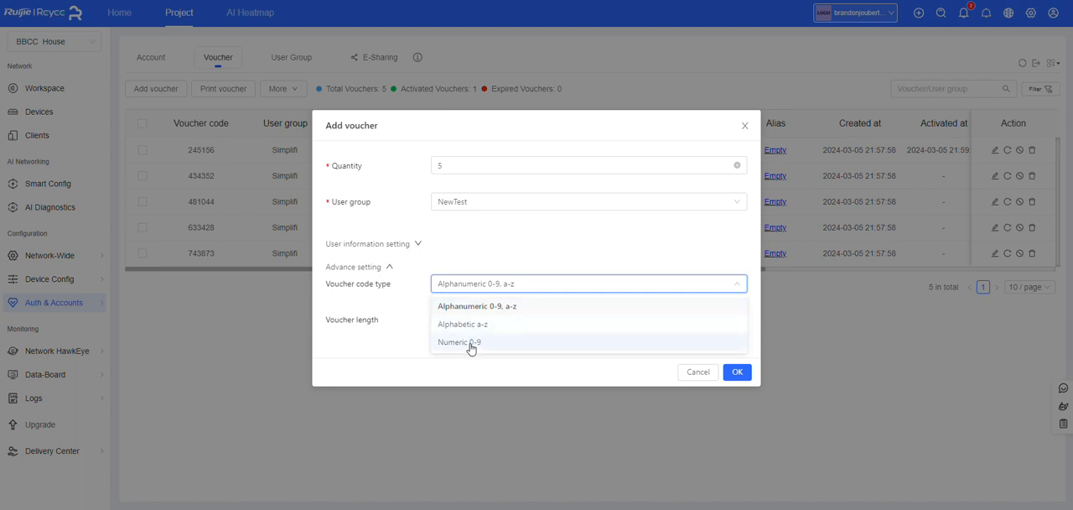
pyautogui.click(469, 345)
pyautogui.click(460, 326)
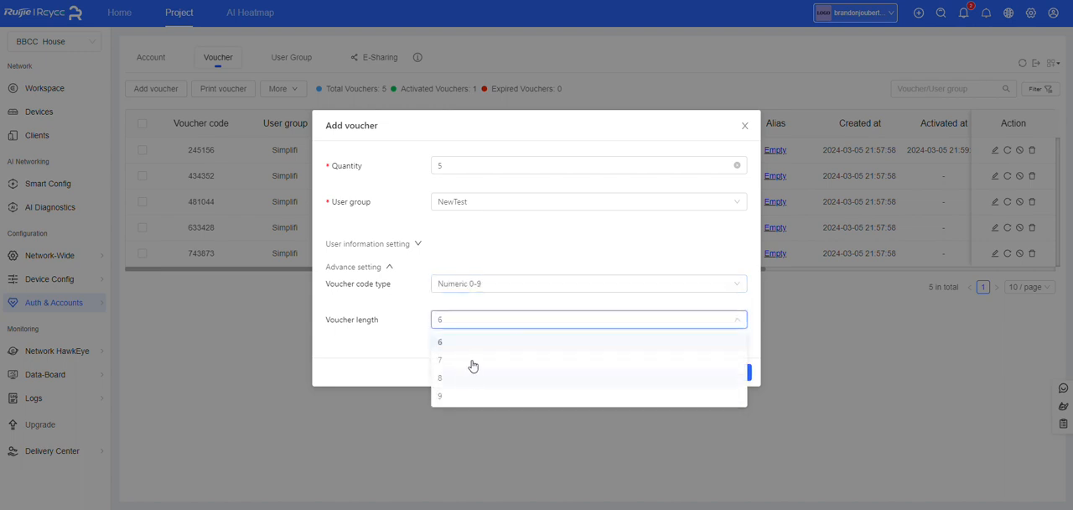
pyautogui.click(441, 382)
pyautogui.click(732, 372)
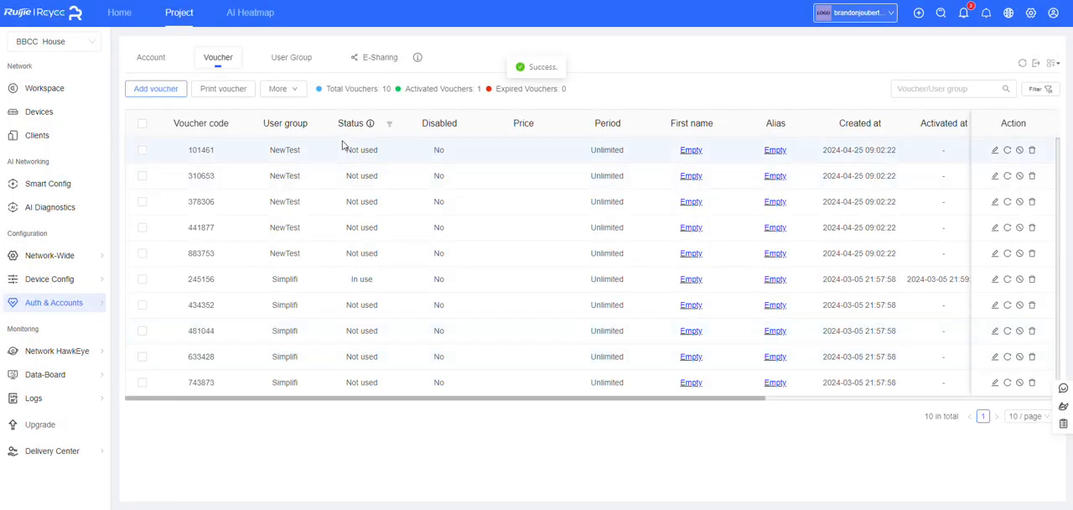
# Look over the new NewTest voucher codes in the list and open the network's device list
pyautogui.moveTo(192, 146); pyautogui.dragTo(391, 211)
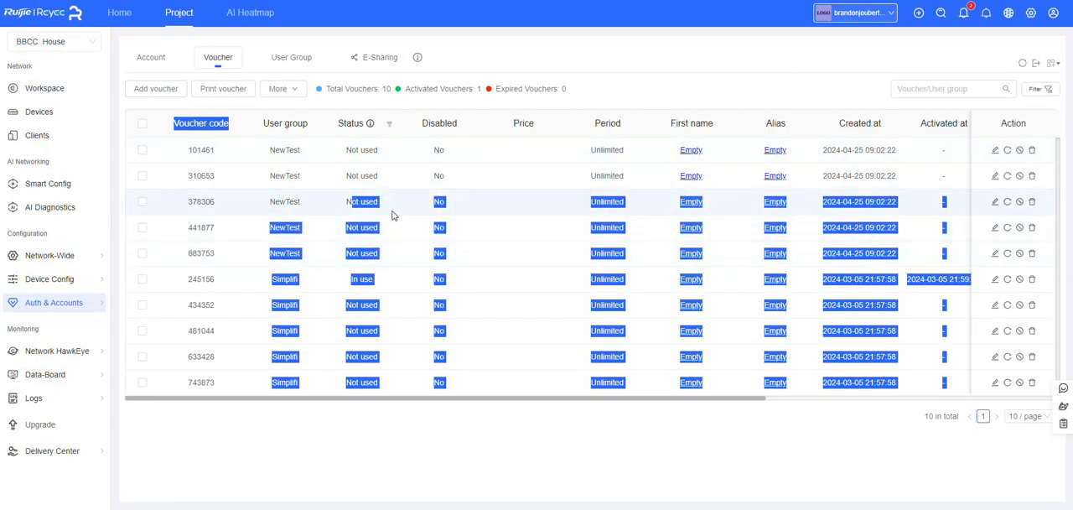
pyautogui.click(465, 215)
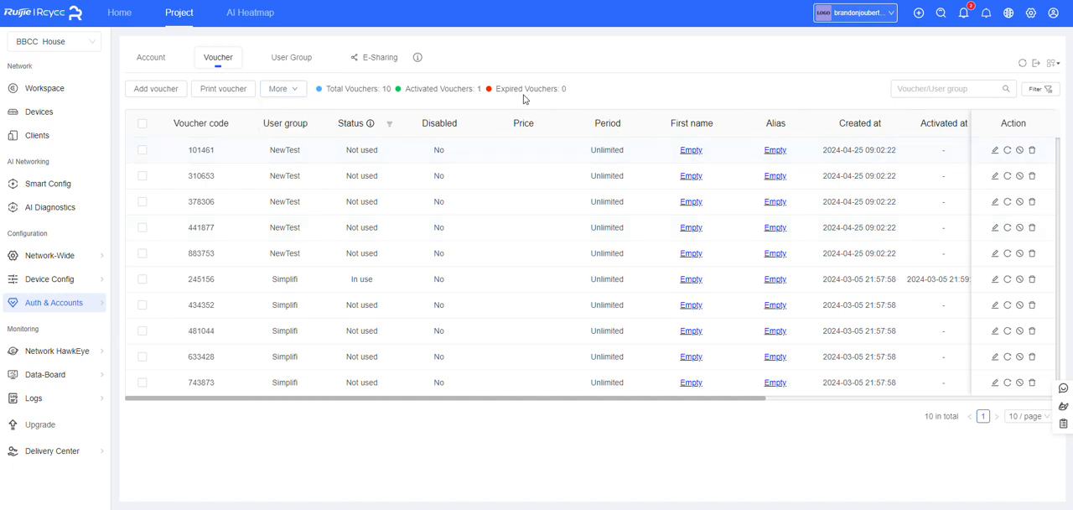
pyautogui.click(39, 114)
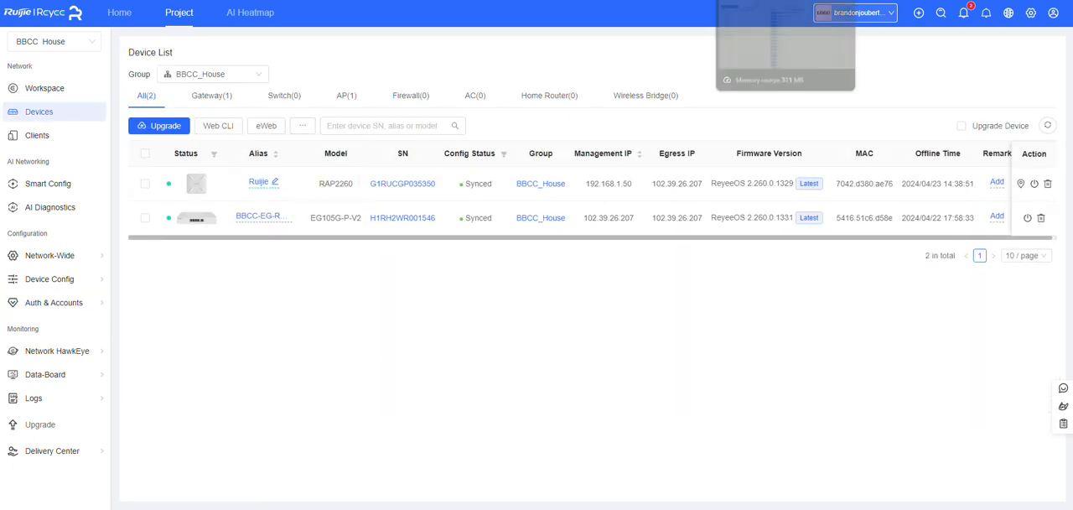
# Open the gateway's web interface at 192.168.1.1 in a new browser tab, enter the password, accept the agreements and log in
pyautogui.hotkey('ctrl', 't')
pyautogui.write('192.168.1.1')
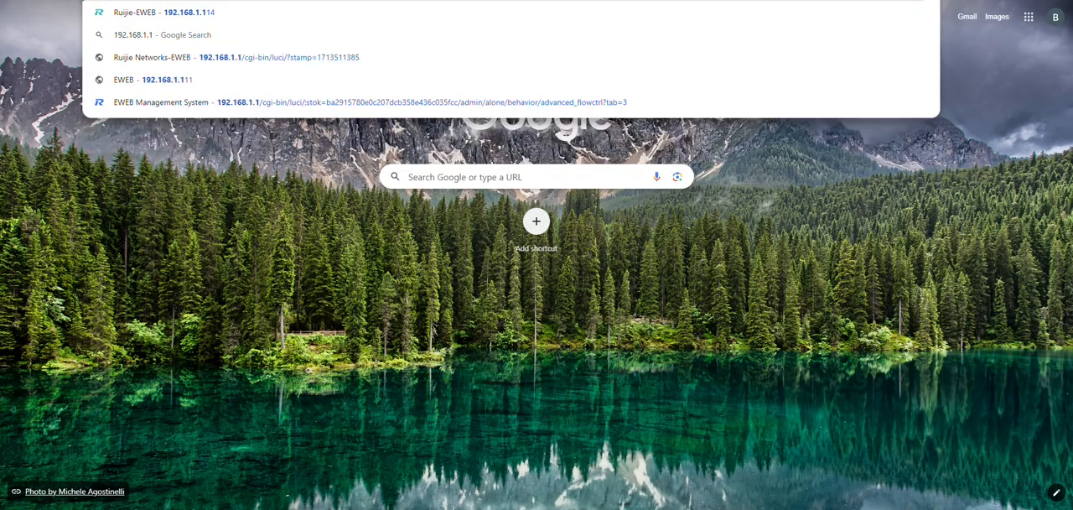
pyautogui.press('Return')
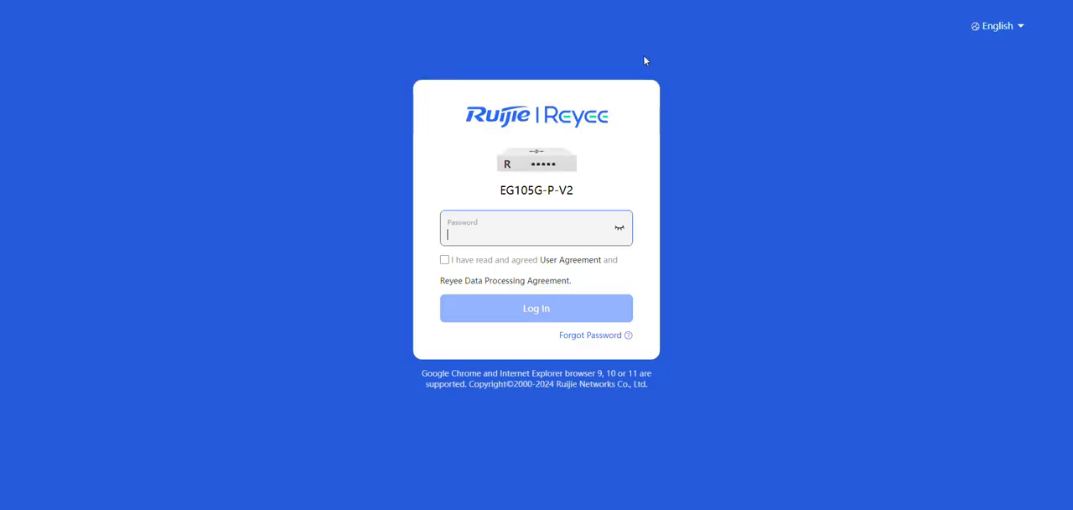
pyautogui.write('••••••••')
pyautogui.click(461, 263)
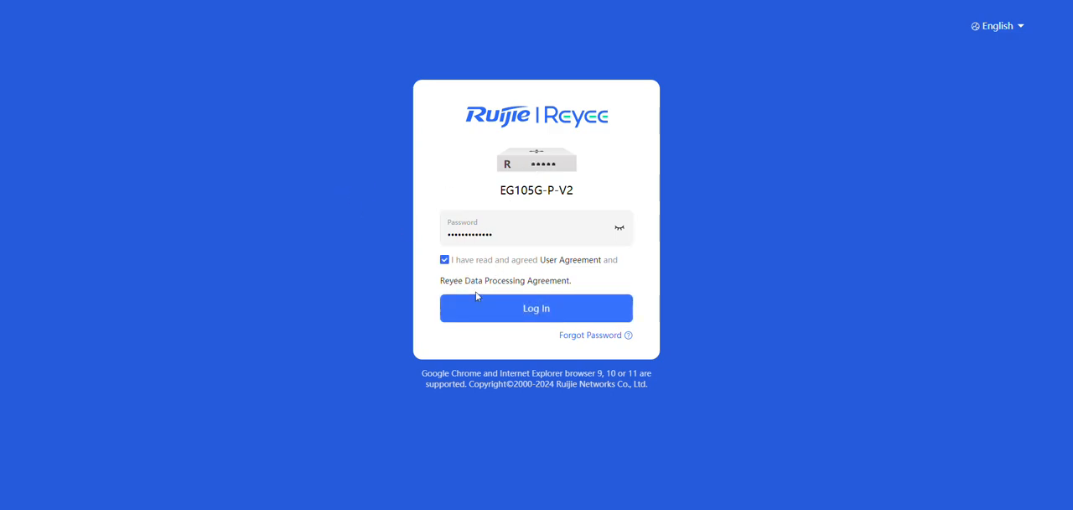
pyautogui.click(484, 308)
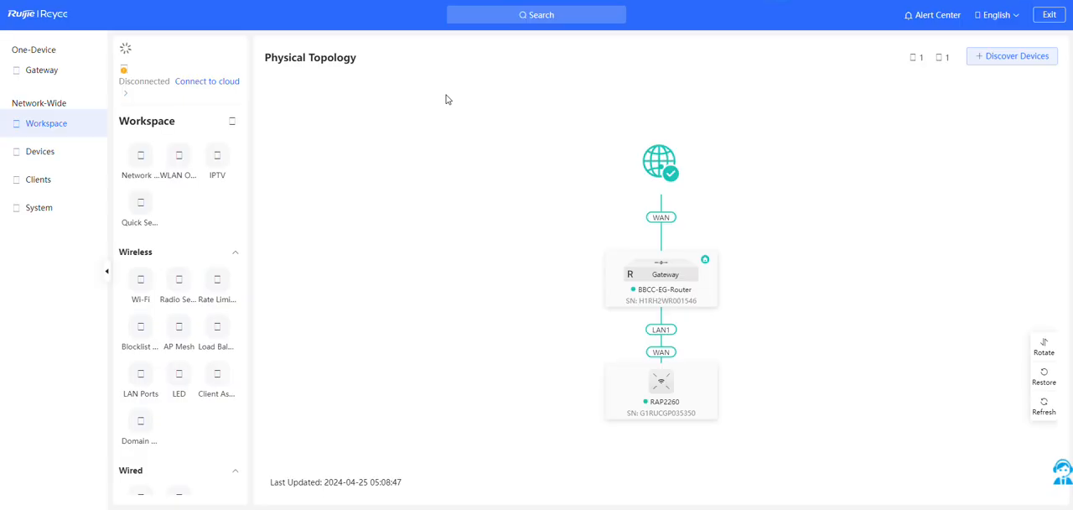
# Open the gateway's advanced Authentication configuration and examine the Cloud Auth settings and the VLAN IP ranges in the Net List
pyautogui.click(55, 75)
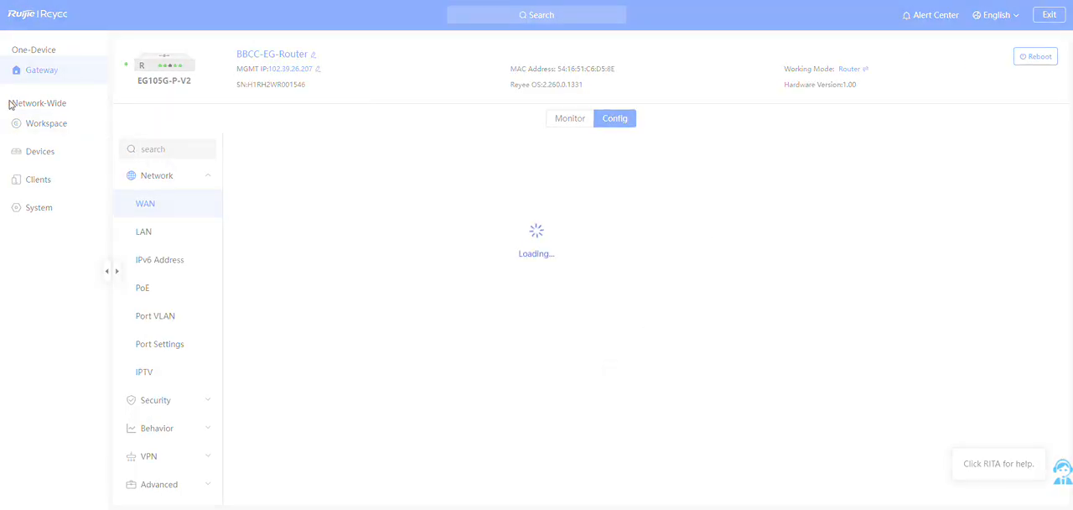
pyautogui.scroll(-2, 159, 235)
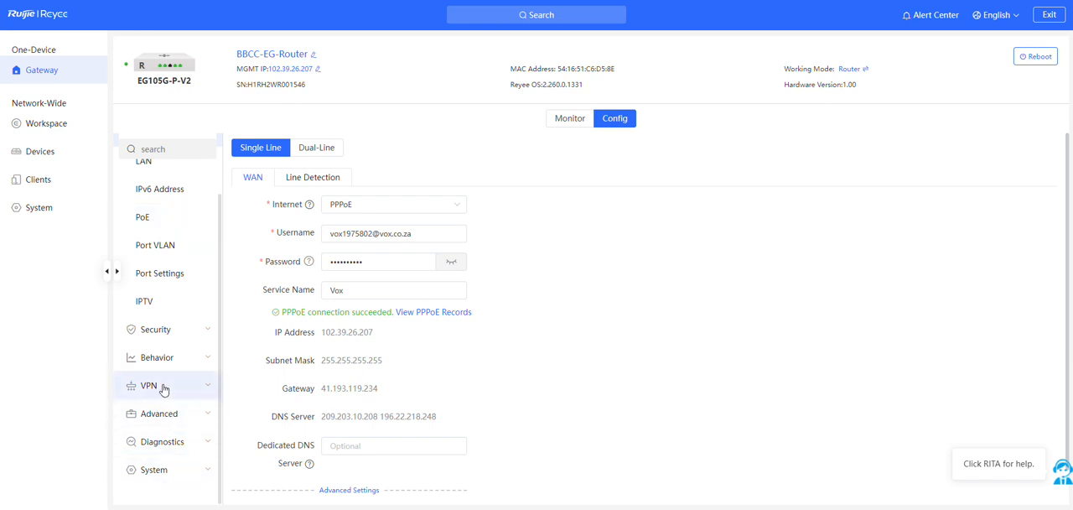
pyautogui.click(155, 414)
pyautogui.scroll(-1, 201, 379)
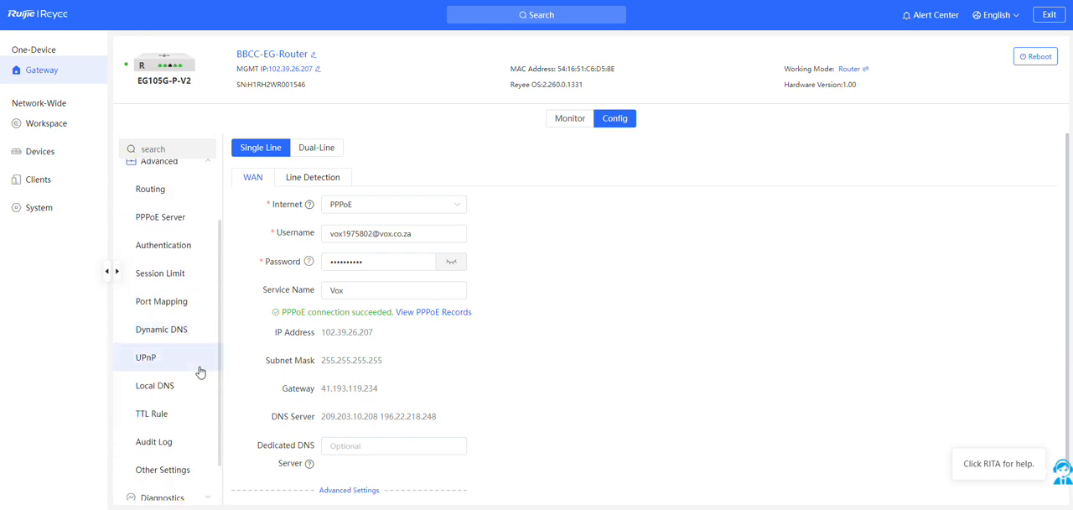
pyautogui.click(152, 246)
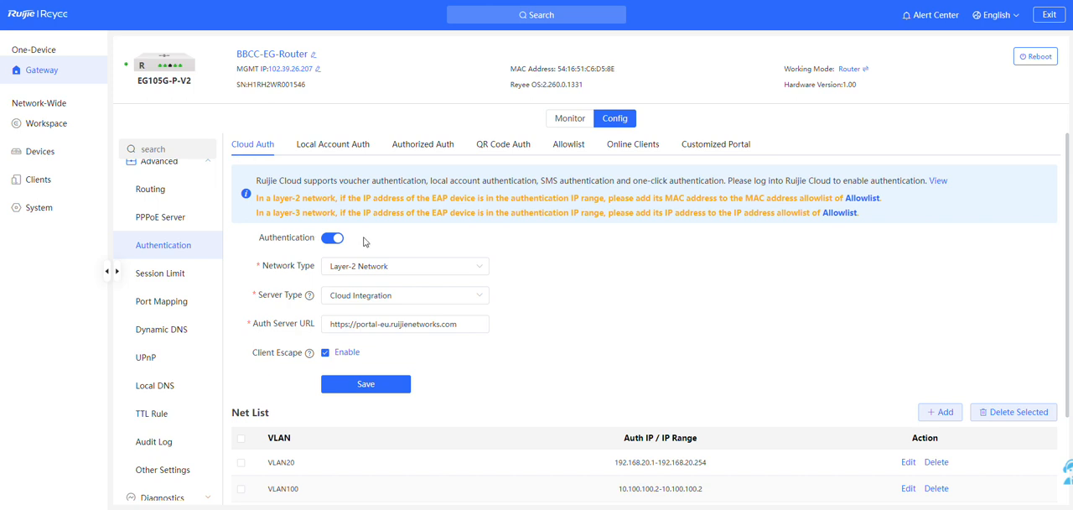
pyautogui.scroll(-3, 276, 352)
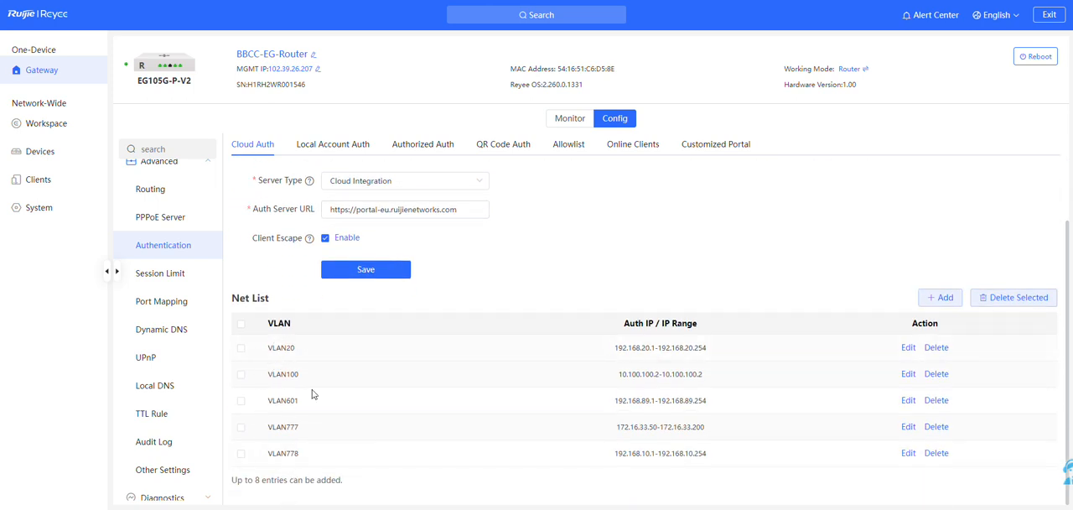
pyautogui.scroll(3, 353, 395)
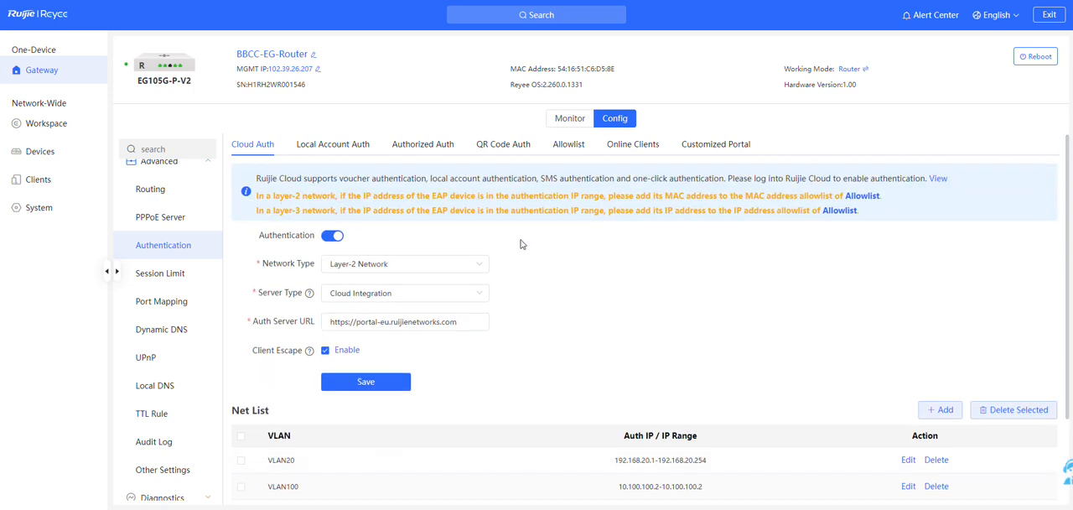
pyautogui.scroll(-2, 553, 260)
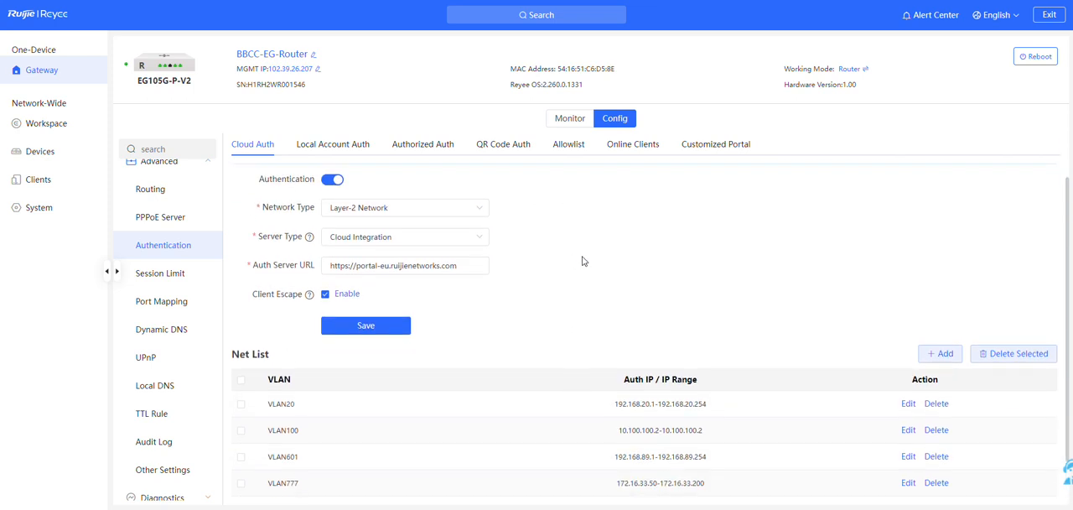
pyautogui.scroll(2, 578, 260)
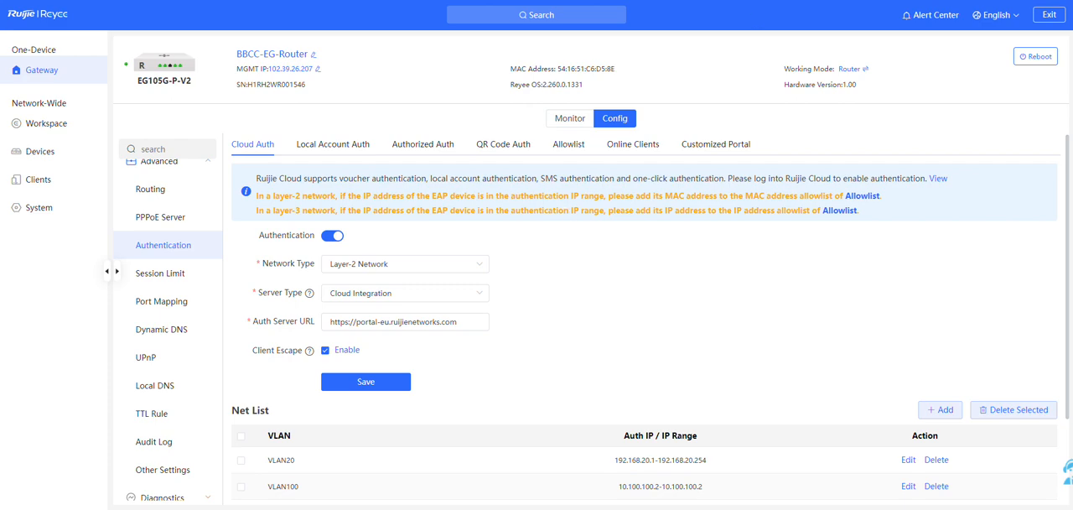